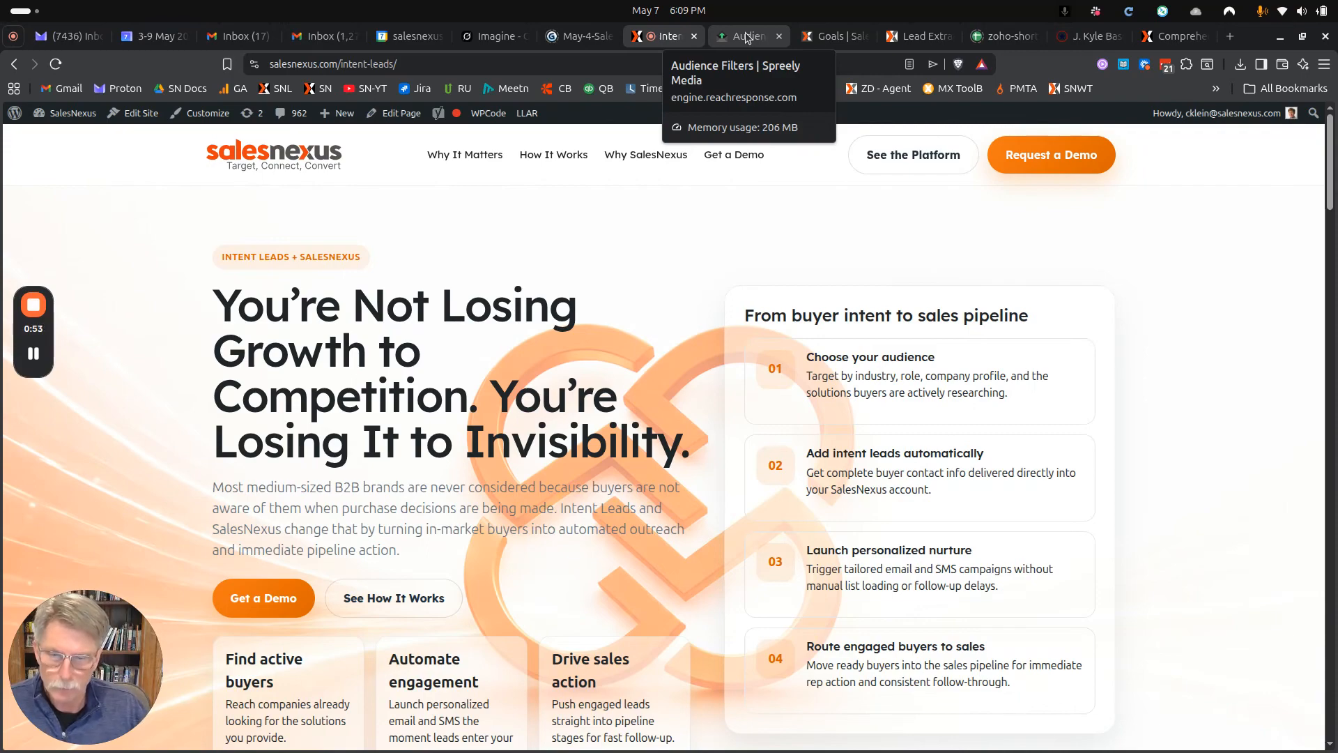
Switch to the Spreely Media audience filters page and remove the "mortgage application" intent keyword.
{"action": "left_click", "coordinate": [746, 37]}
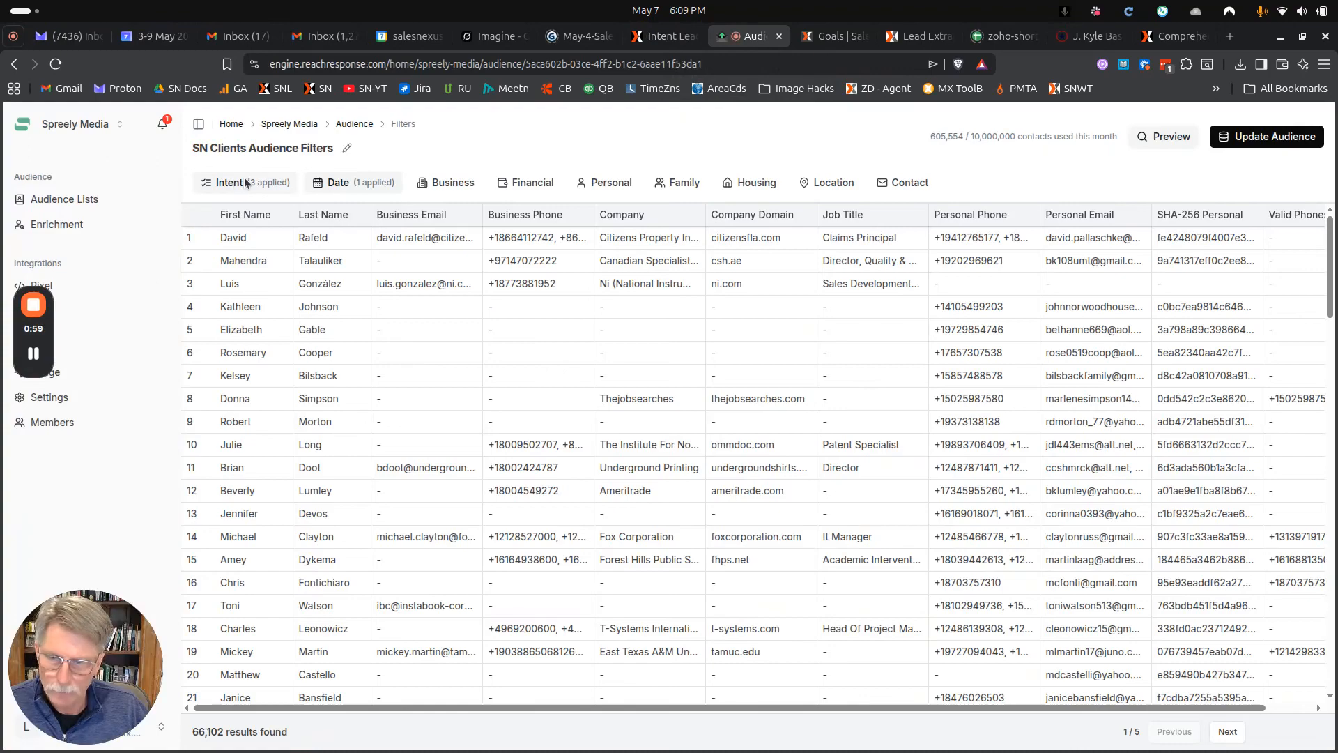
{"action": "left_click", "coordinate": [245, 182]}
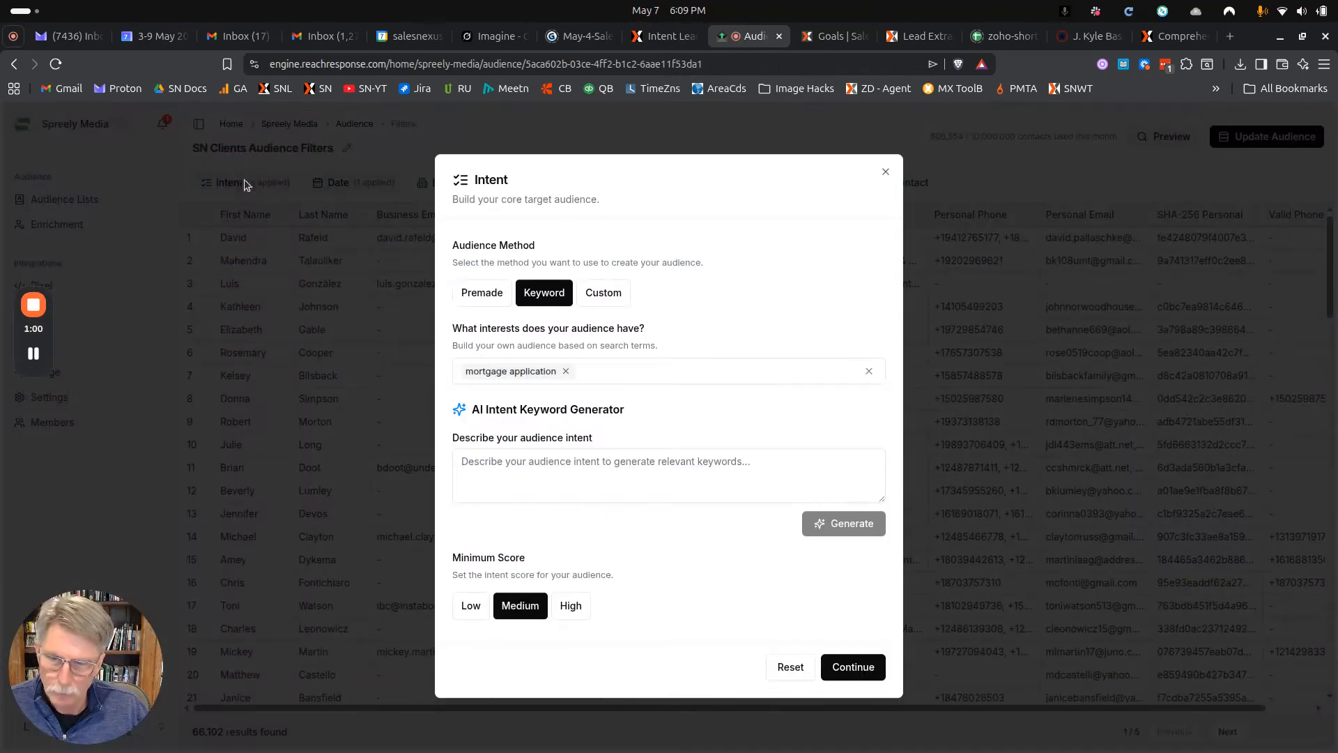
{"action": "left_click", "coordinate": [565, 371]}
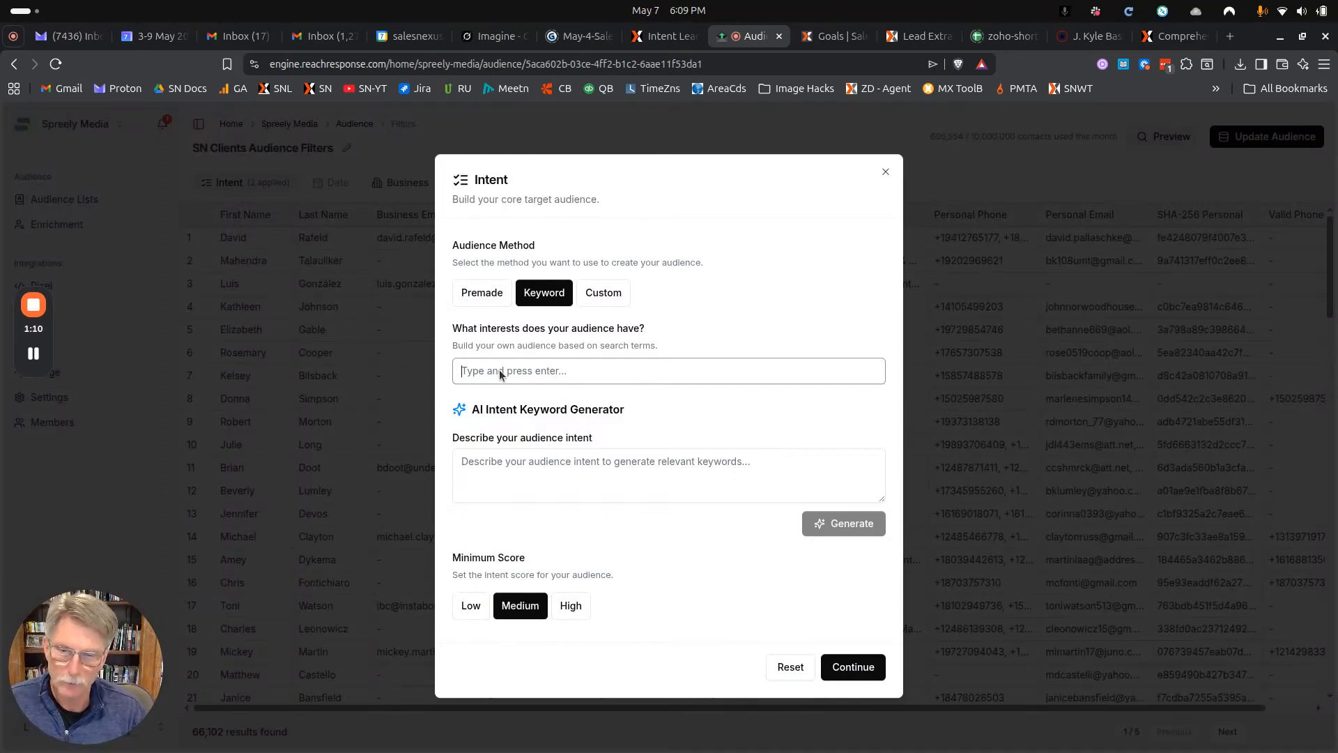
Add "health insurance for employees" as an intent keyword for the audience.
{"action": "type", "text": "heal"}
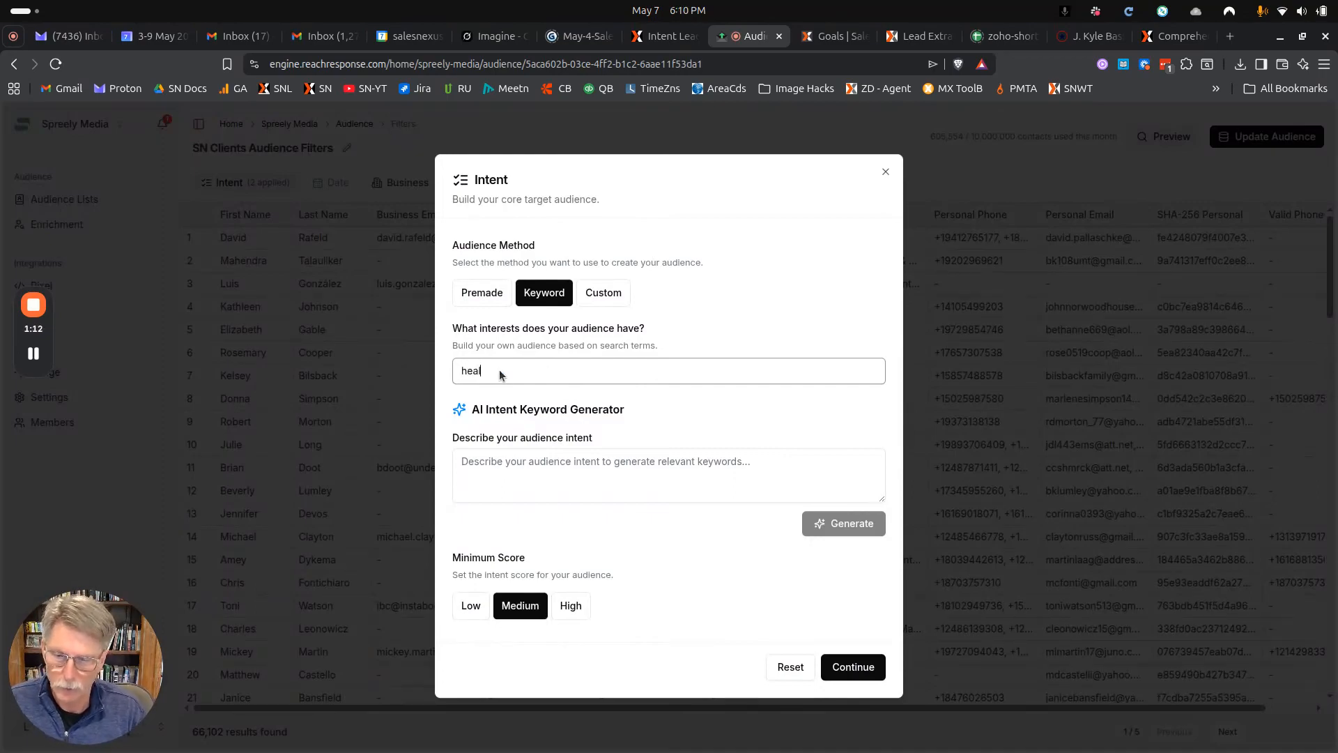
{"action": "type", "text": "th insurance"}
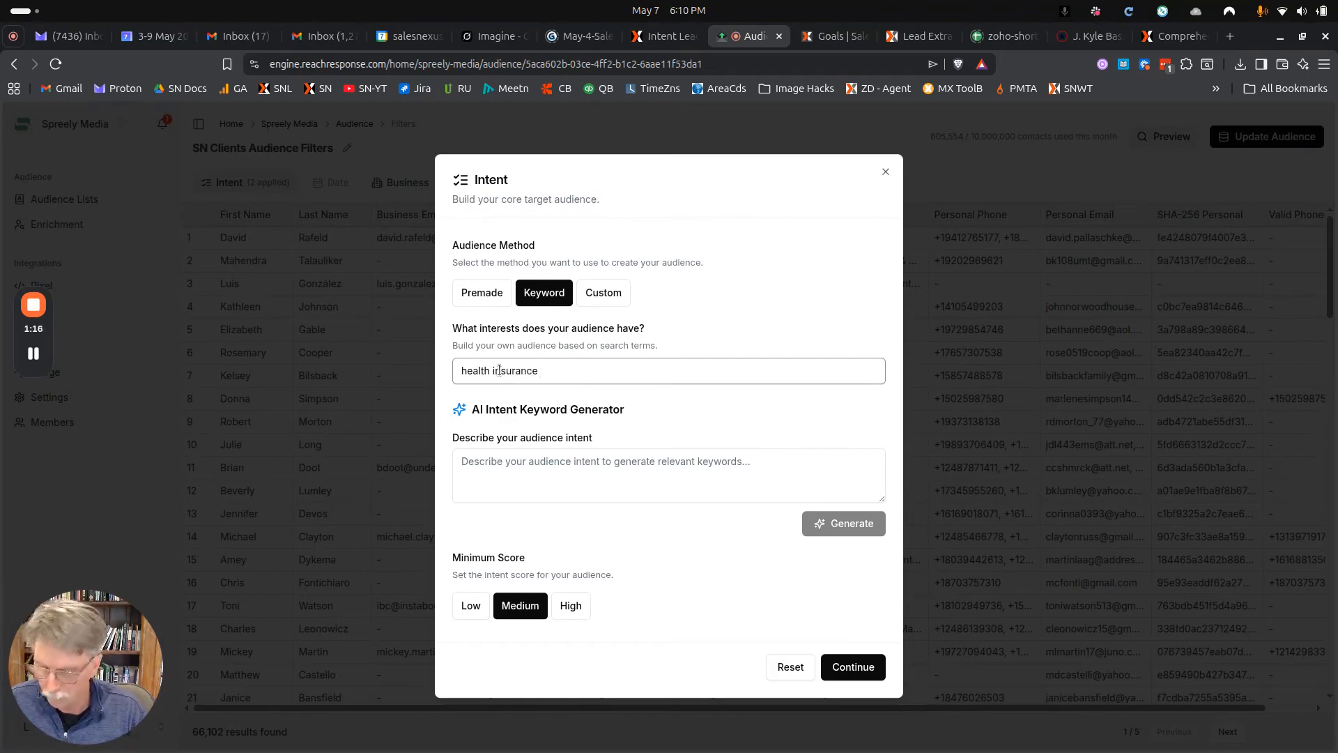
{"action": "type", "text": " for business"}
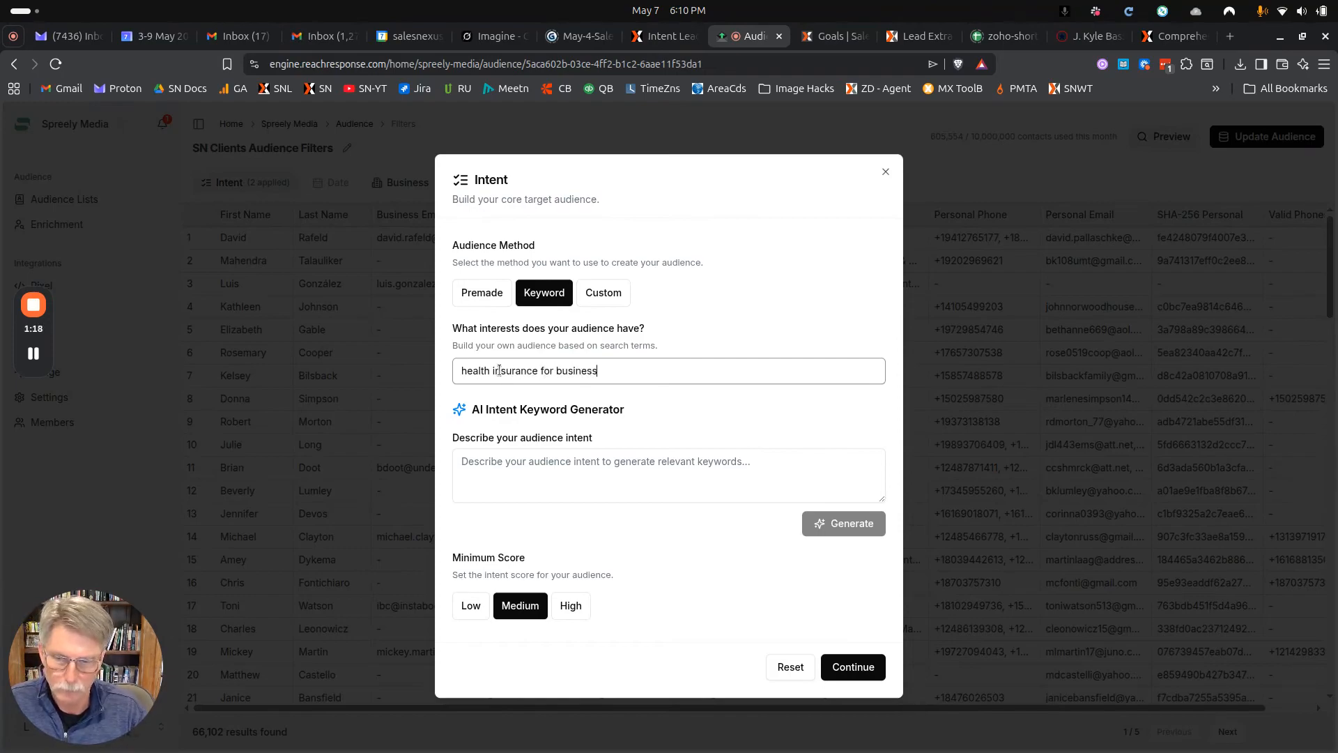
{"action": "key", "text": "BackSpace"}
{"action": "key", "text": "BackSpace"}
{"action": "key", "text": "BackSpace"}
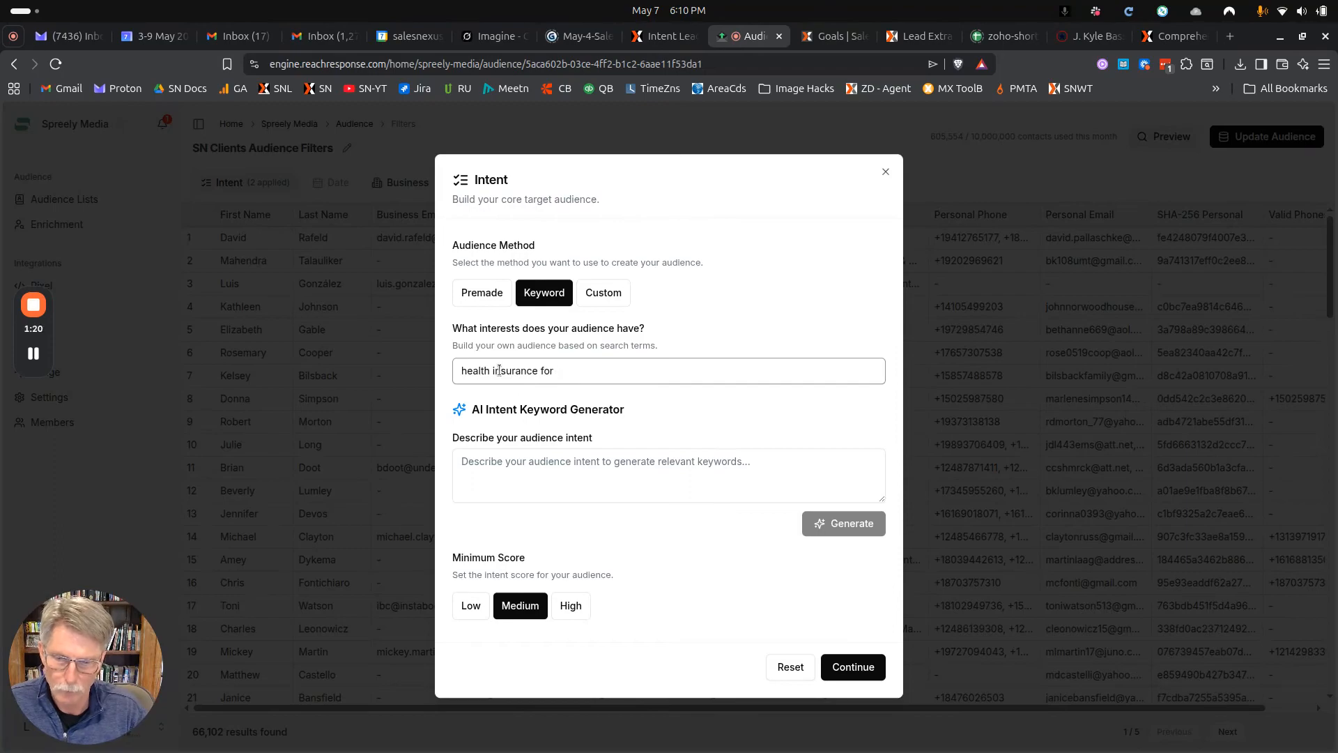
{"action": "type", "text": "employees"}
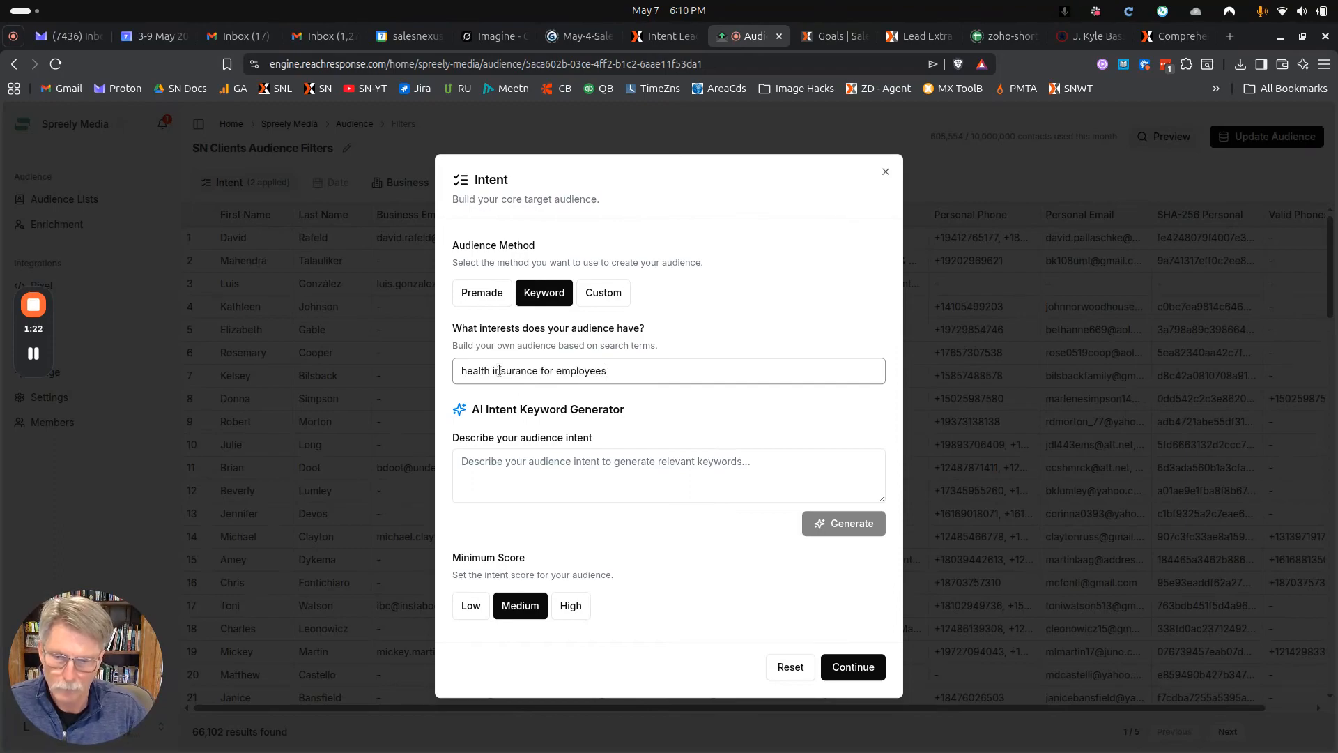
{"action": "key", "text": "Return"}
Add "health insurance for business" as a second intent keyword and confirm the intent settings.
{"action": "type", "text": "he"}
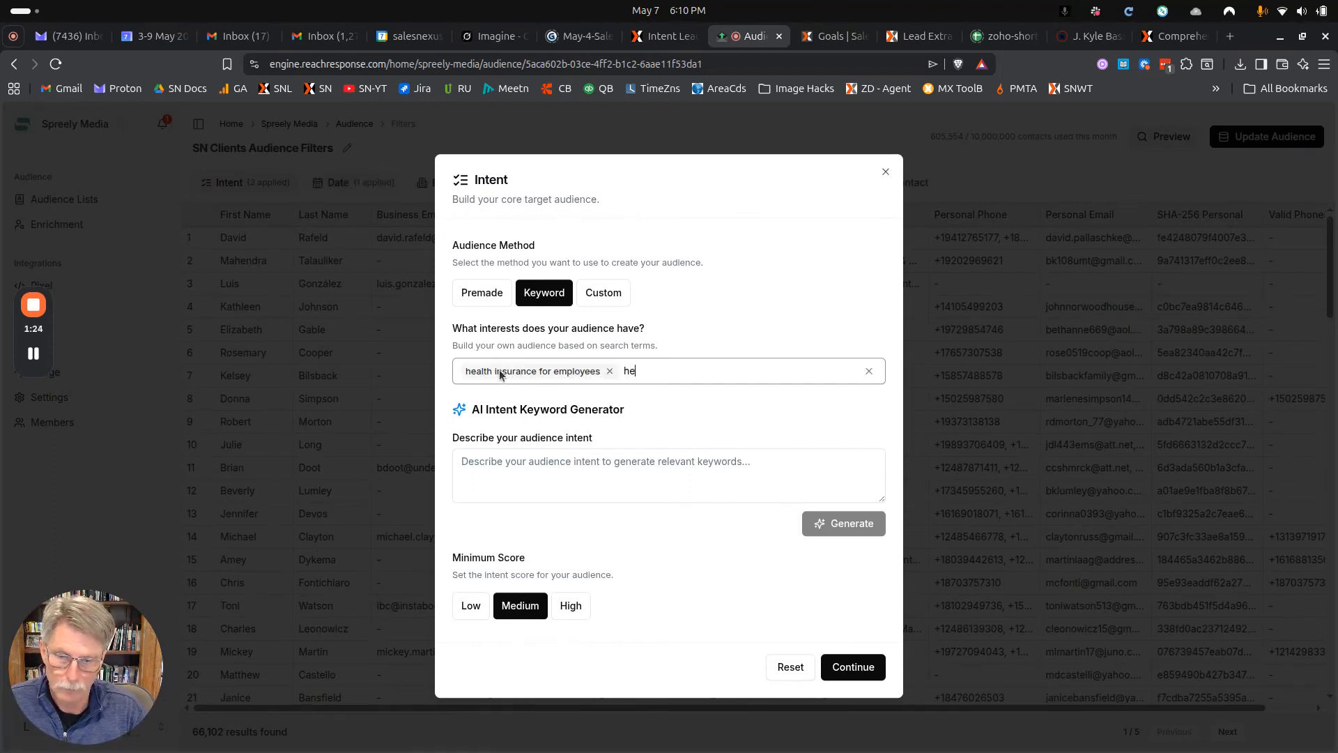
{"action": "type", "text": "alth insuranc"}
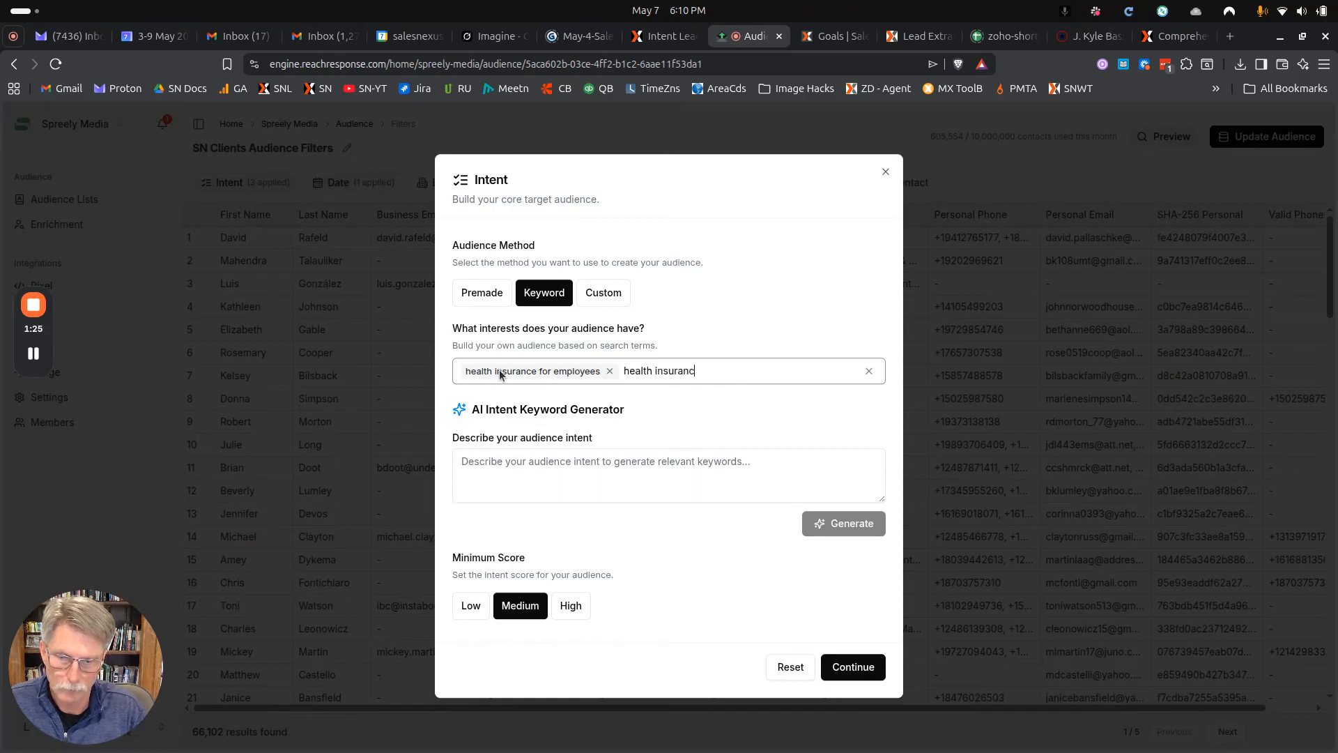
{"action": "type", "text": "e for business"}
{"action": "key", "text": "Return"}
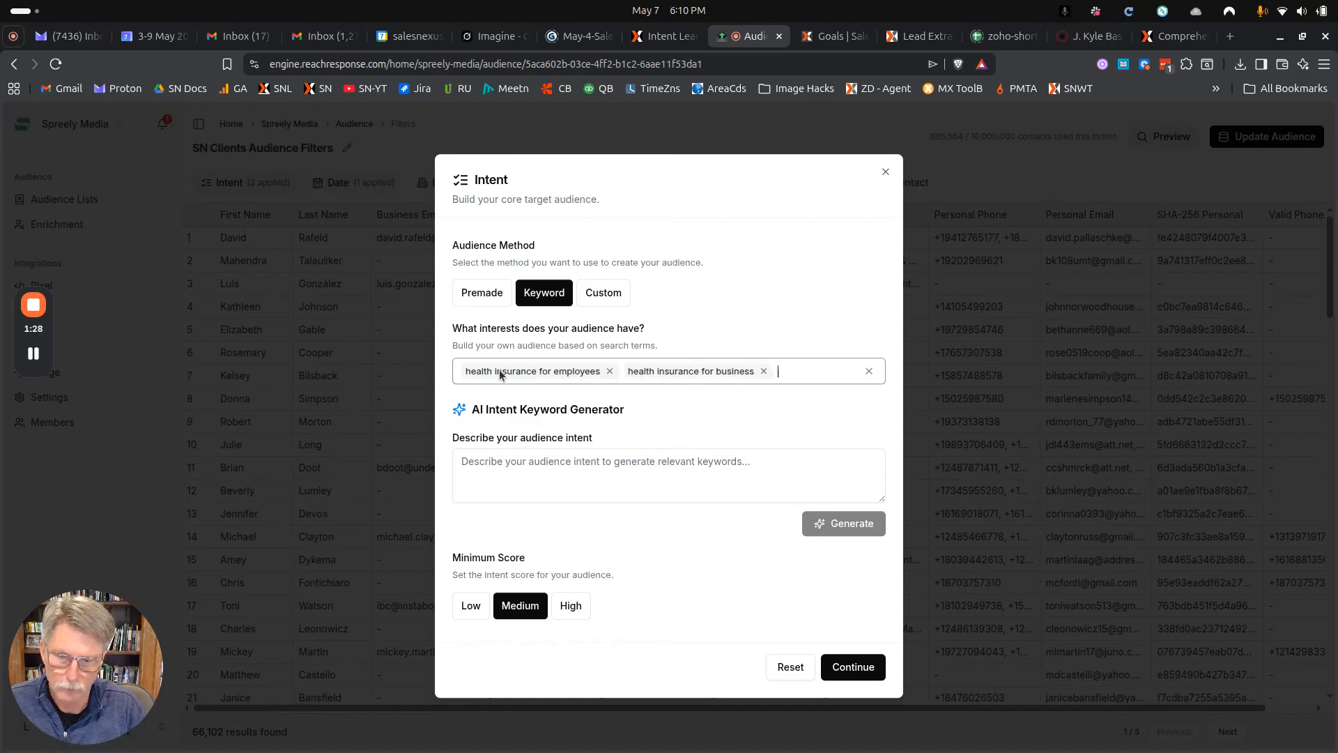
{"action": "left_click", "coordinate": [850, 665]}
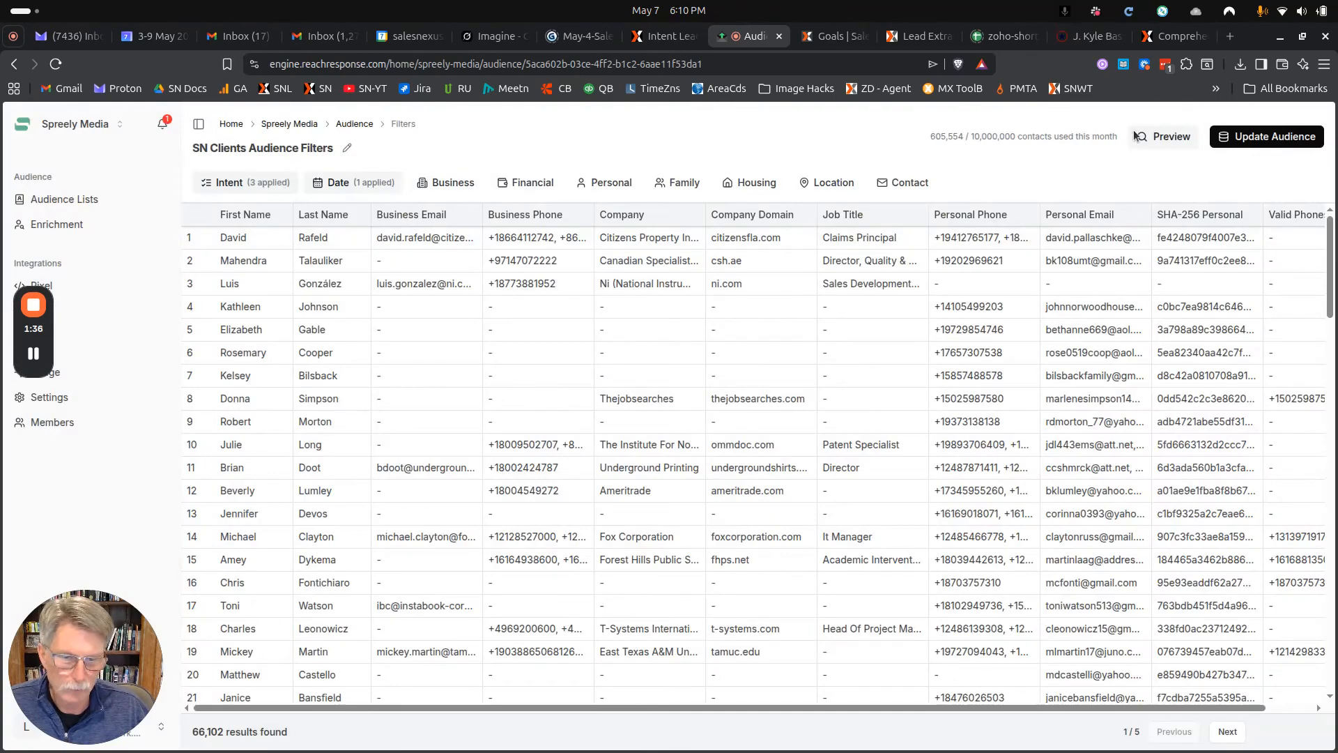
Preview the audience for the health insurance keywords and check its date range setting.
{"action": "left_click", "coordinate": [1164, 140]}
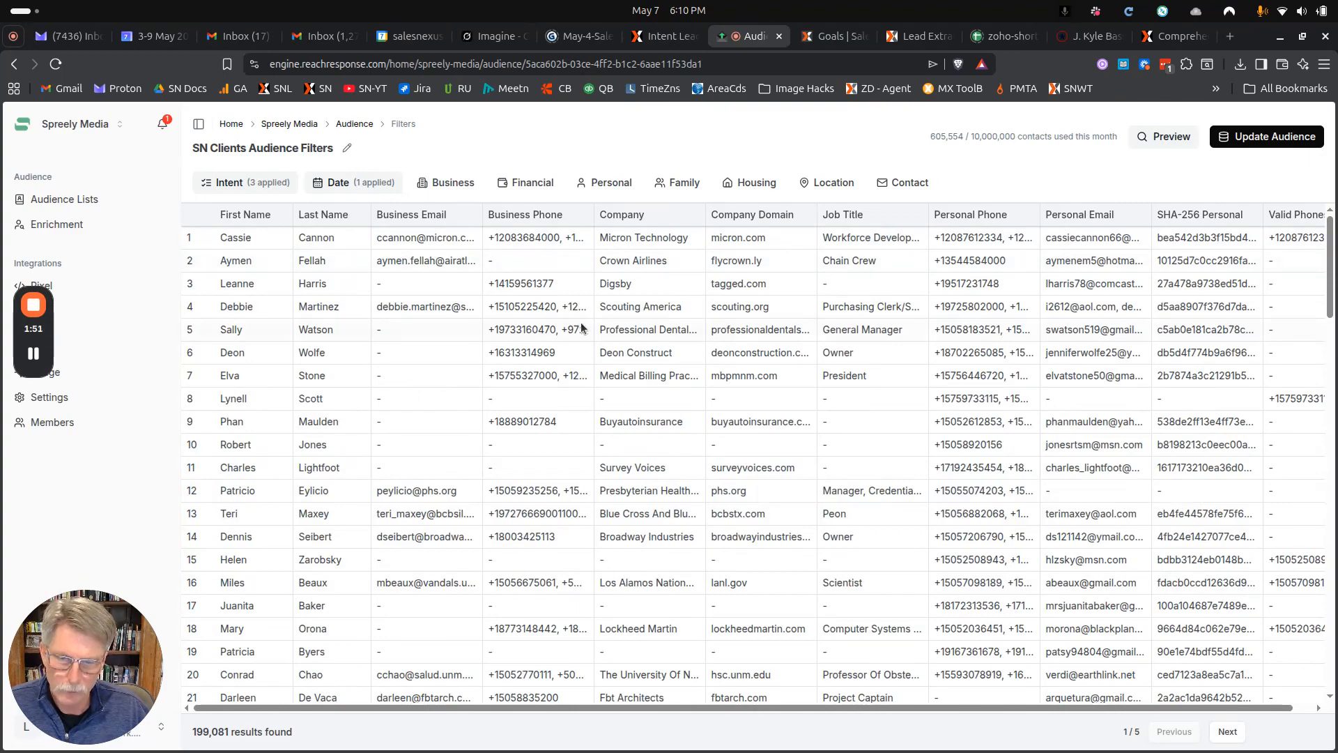
{"action": "left_click", "coordinate": [377, 183]}
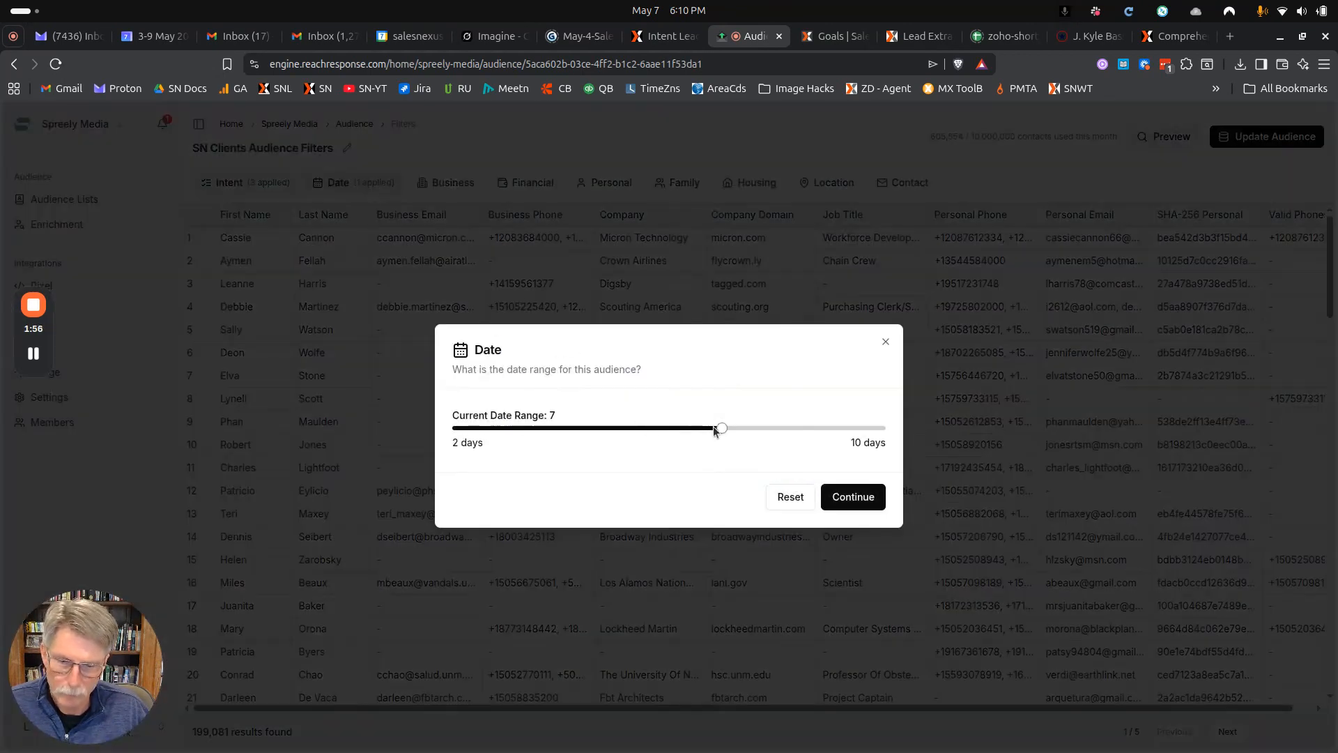
{"action": "left_click", "coordinate": [885, 344]}
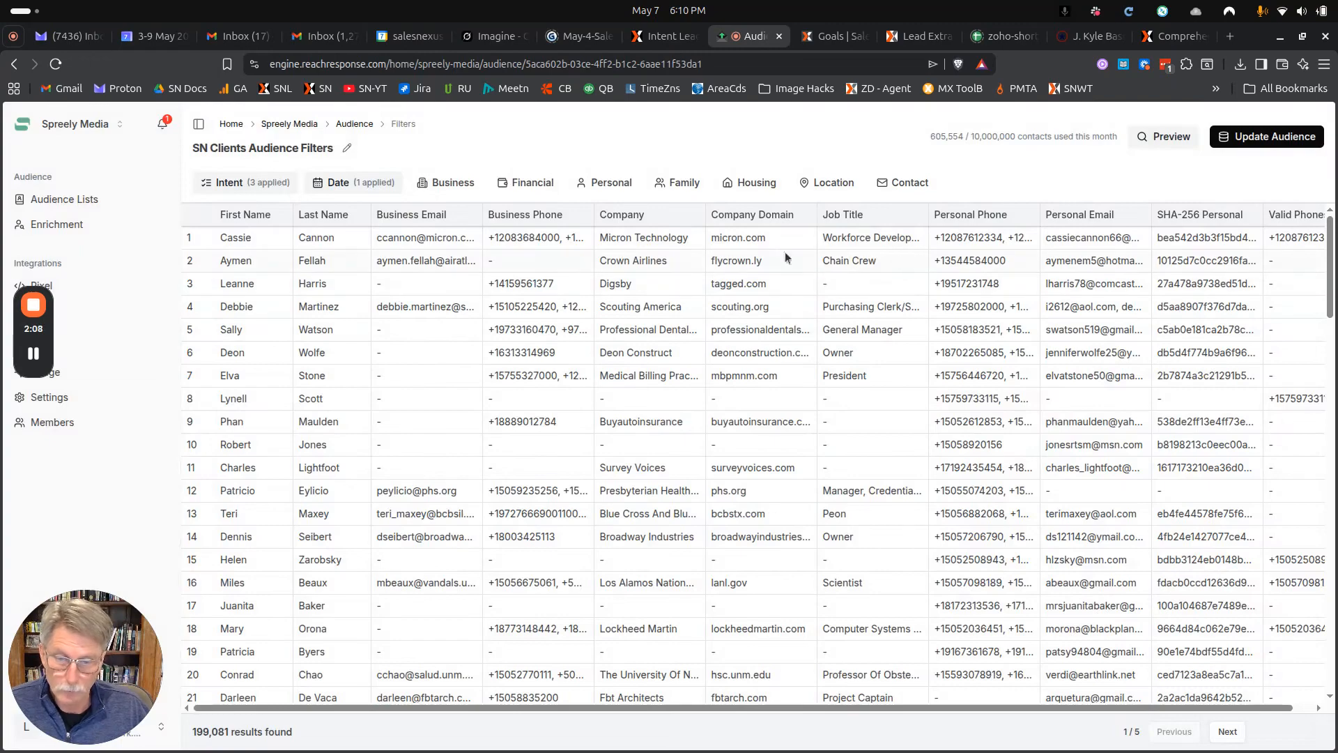
Replace the health insurance intent keywords with "mortgage application" and confirm the intent settings.
{"action": "left_click", "coordinate": [230, 183]}
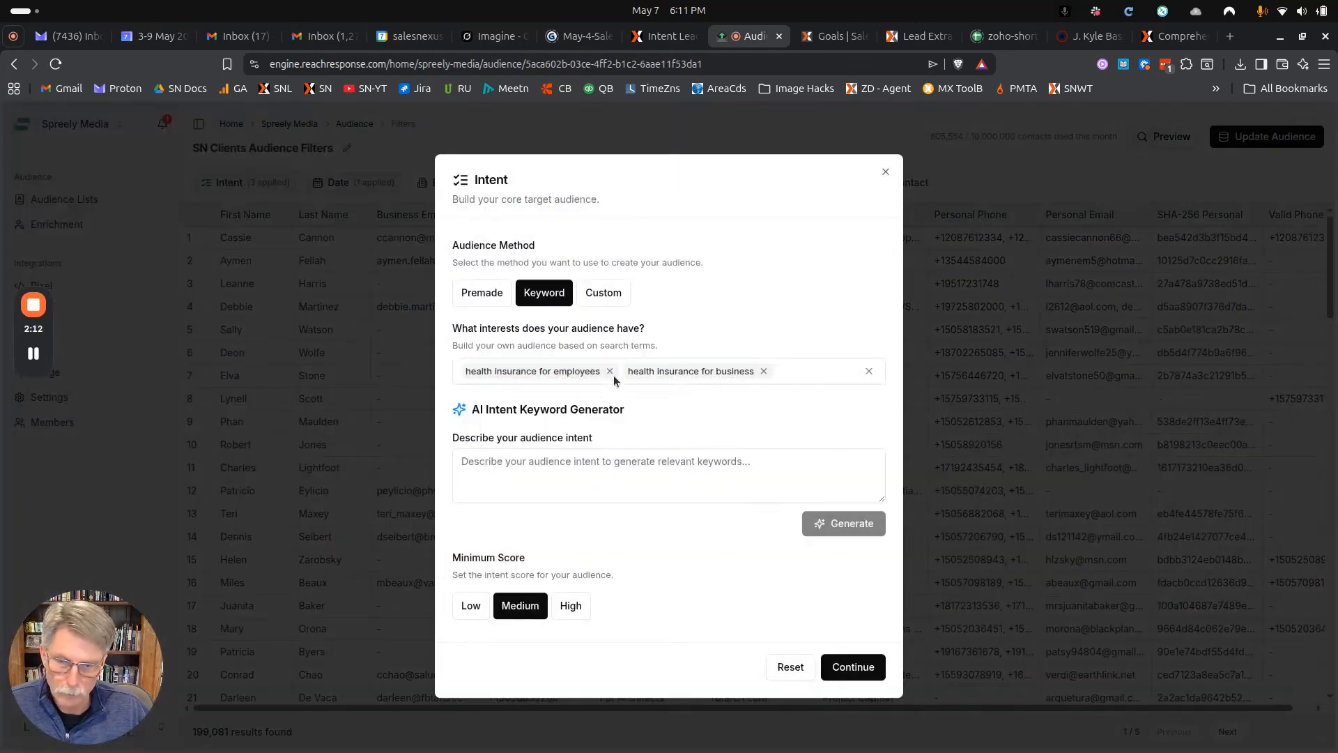
{"action": "left_click", "coordinate": [531, 371]}
{"action": "left_click", "coordinate": [600, 372]}
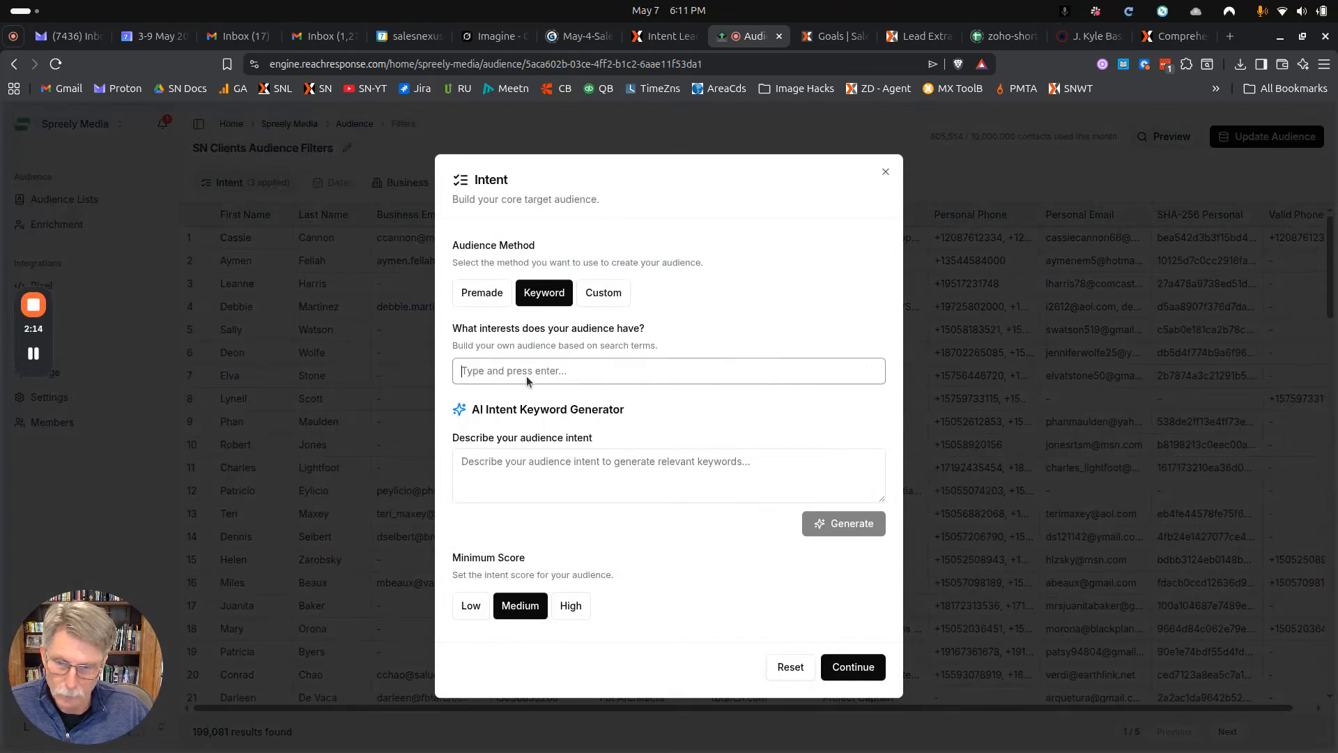
{"action": "type", "text": "mortg"}
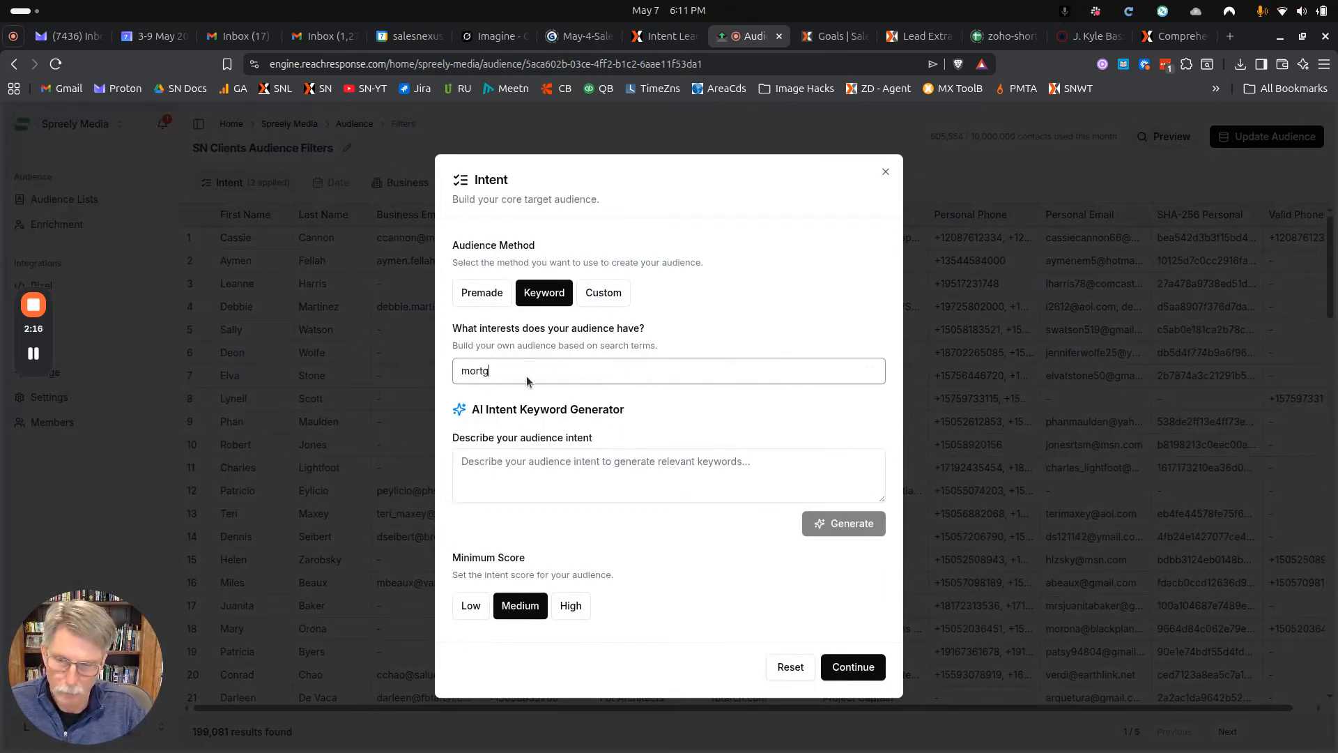
{"action": "type", "text": "age application"}
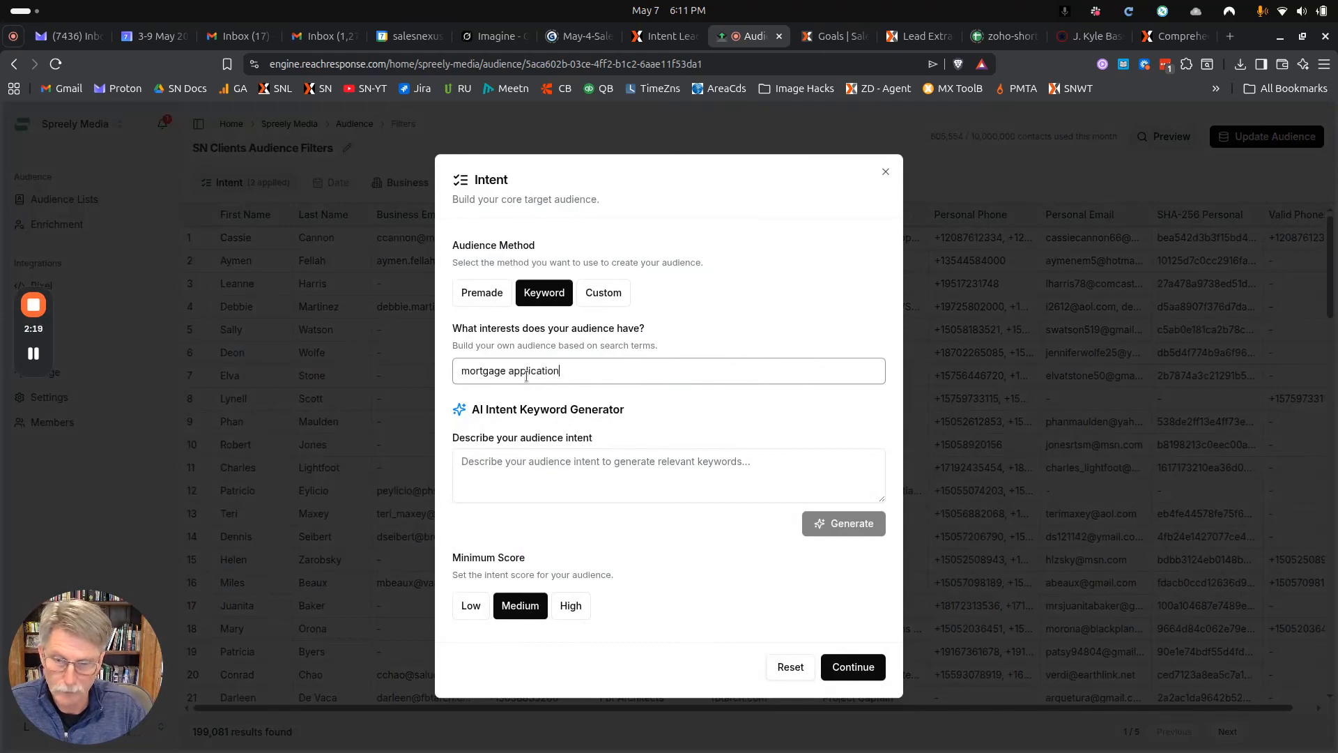
{"action": "key", "text": "Return"}
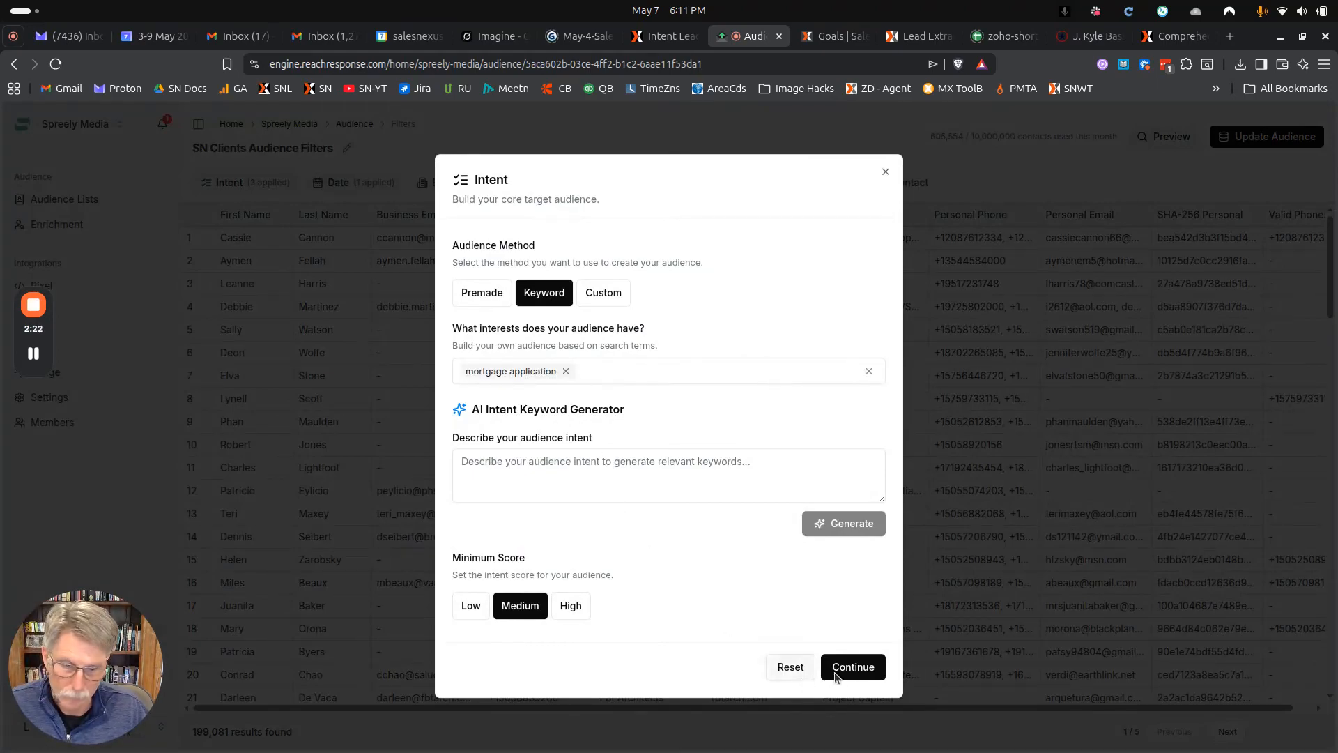
{"action": "left_click", "coordinate": [851, 663]}
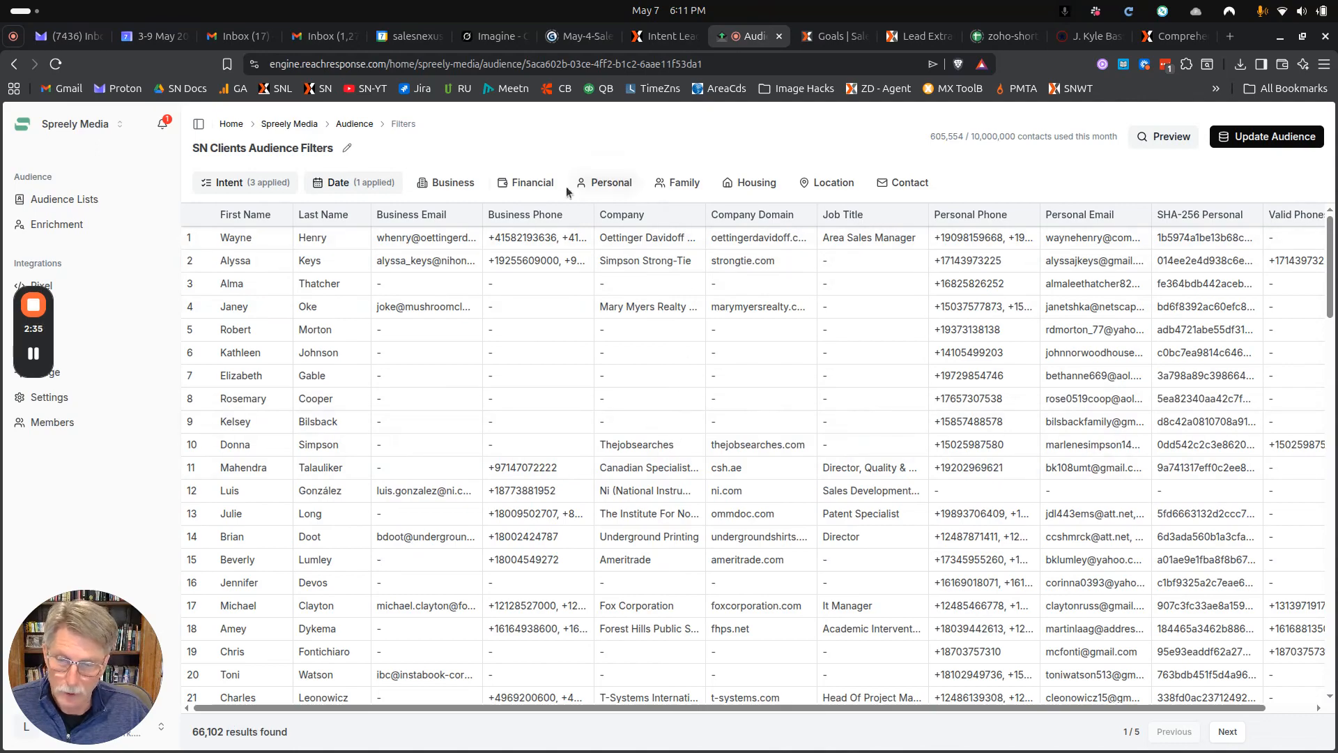
Start a new financial filter on the Credit Rating field.
{"action": "left_click", "coordinate": [524, 185]}
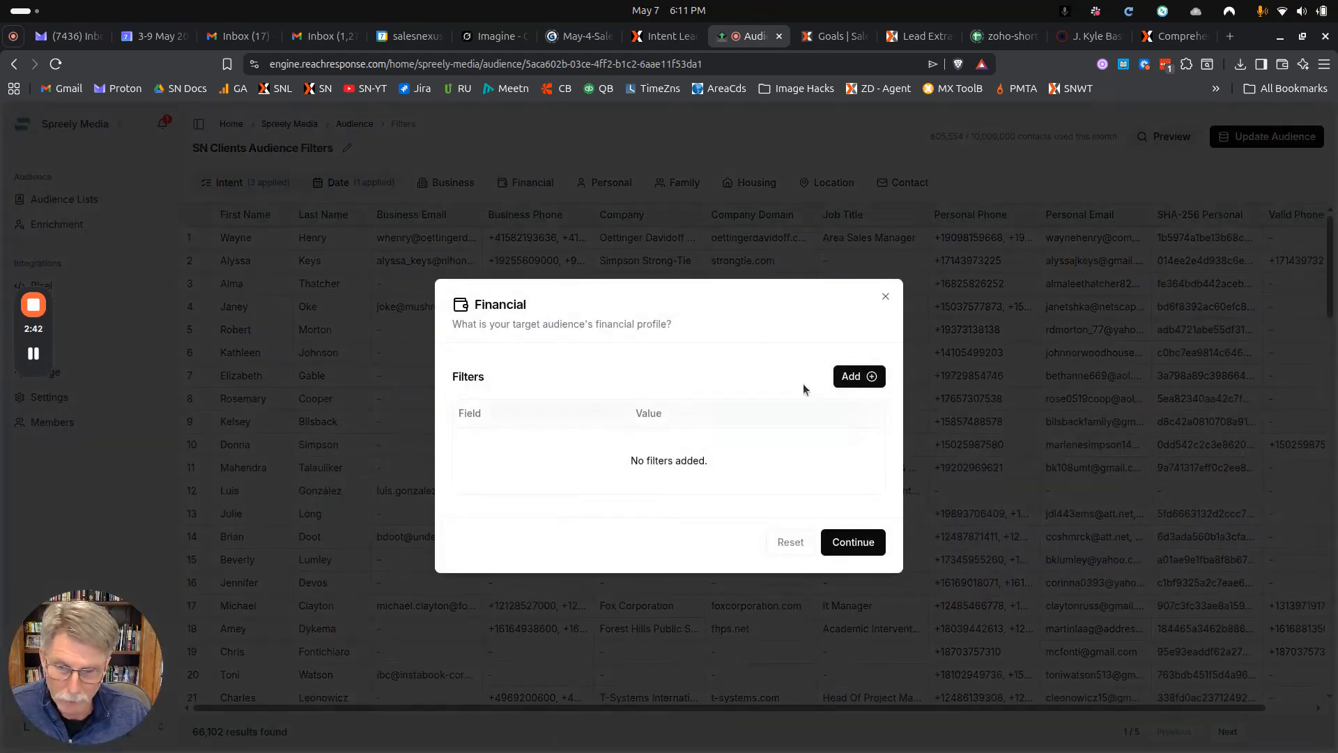
{"action": "left_click", "coordinate": [859, 381]}
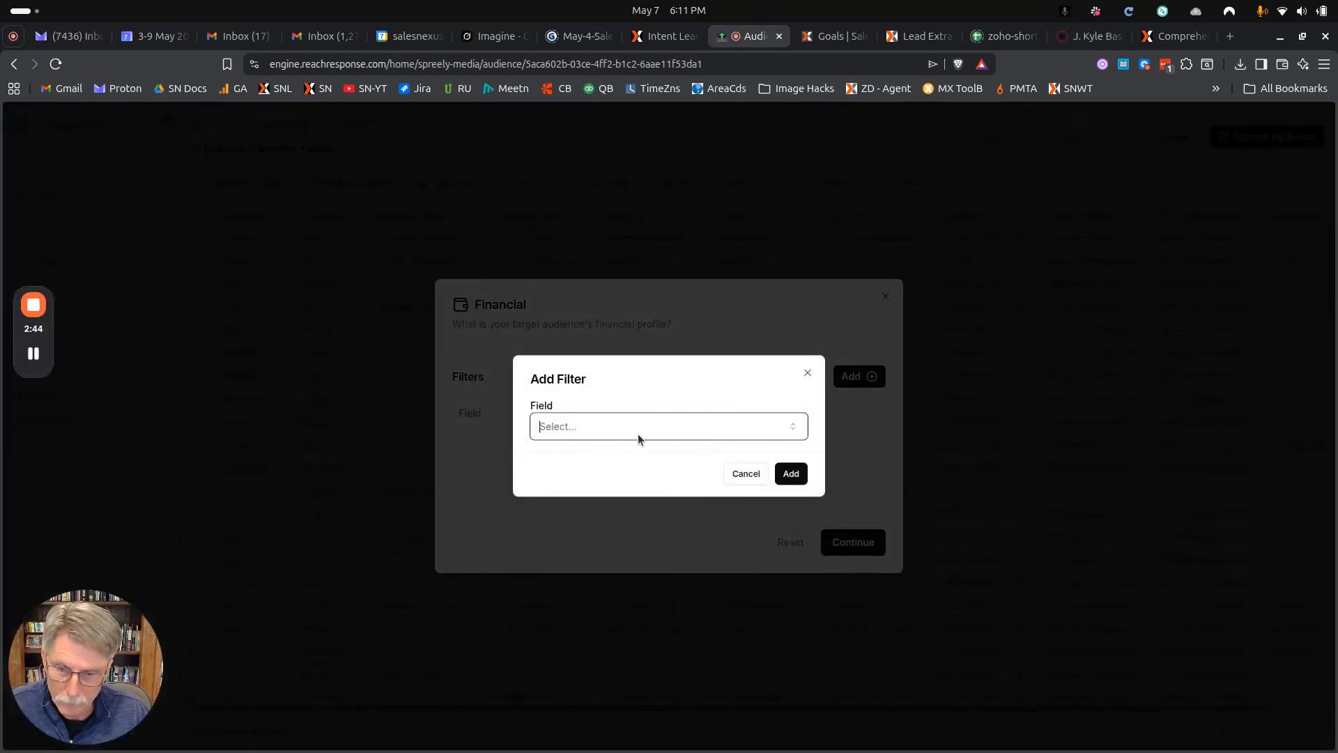
{"action": "left_click", "coordinate": [637, 425]}
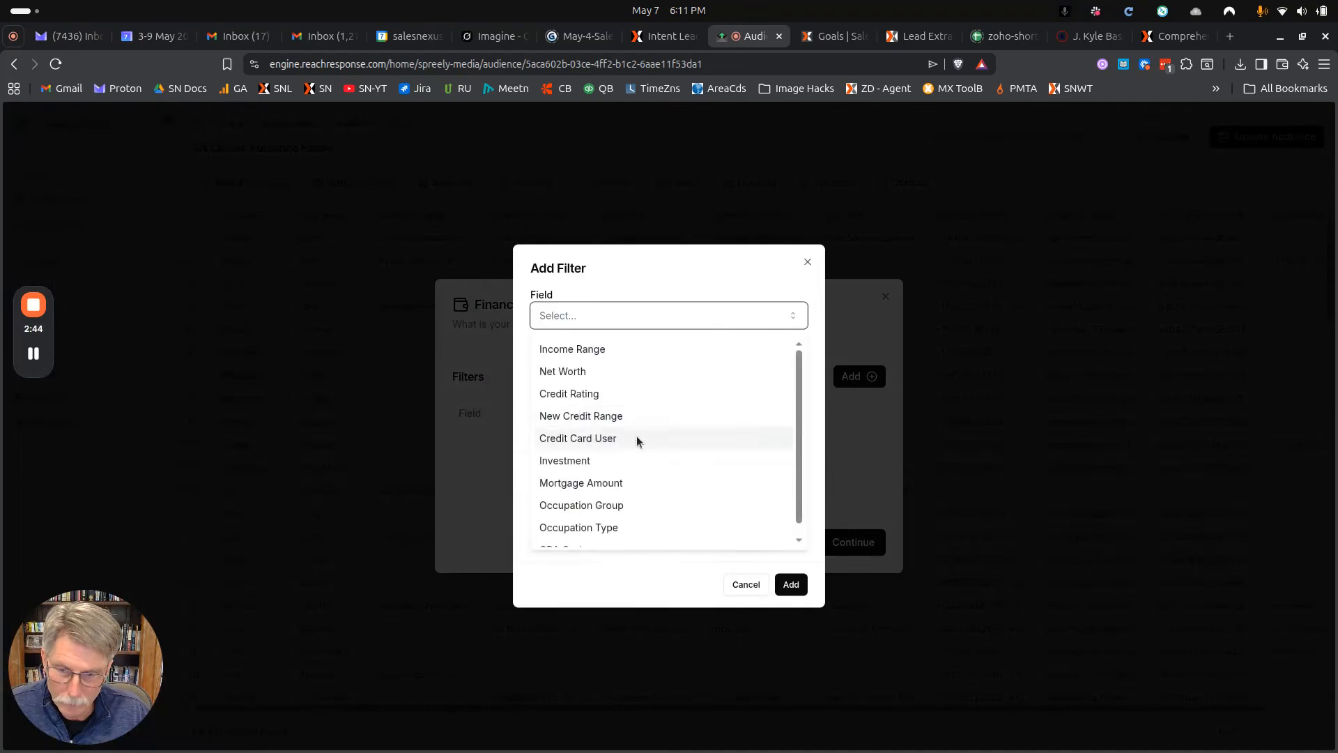
{"action": "left_click", "coordinate": [570, 395]}
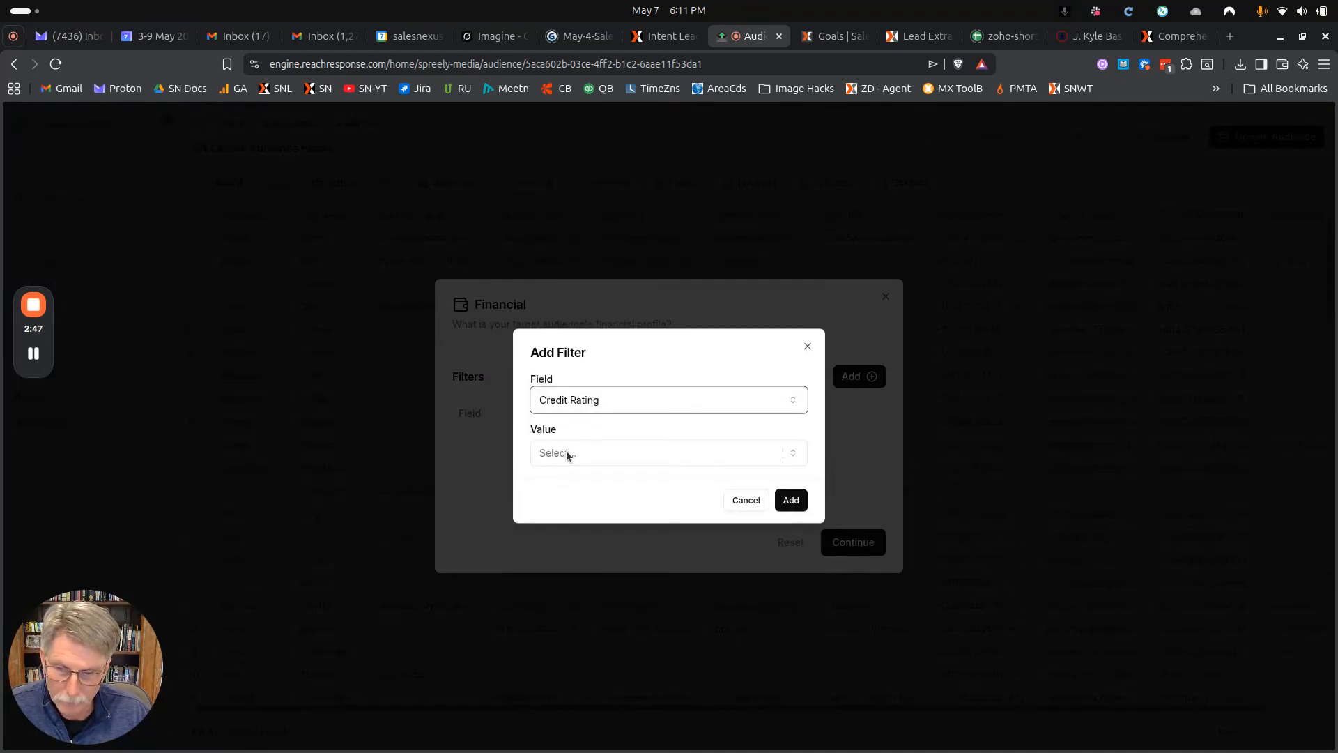
Add credit ratings 800+, 750 - 799, 700 - 749 and 650 - 699 to the financial filter and preview the audience.
{"action": "left_click", "coordinate": [567, 455]}
{"action": "left_click", "coordinate": [556, 391]}
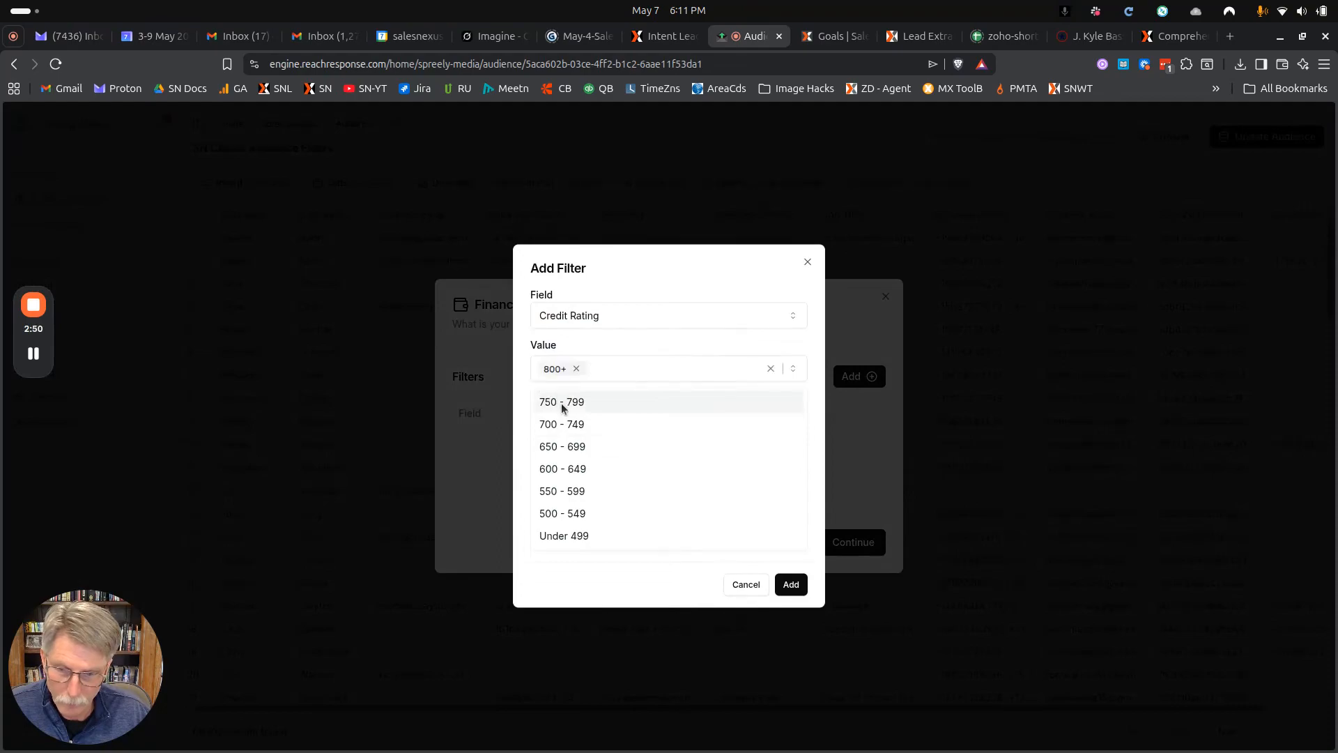
{"action": "left_click", "coordinate": [584, 403]}
{"action": "left_click", "coordinate": [581, 412]}
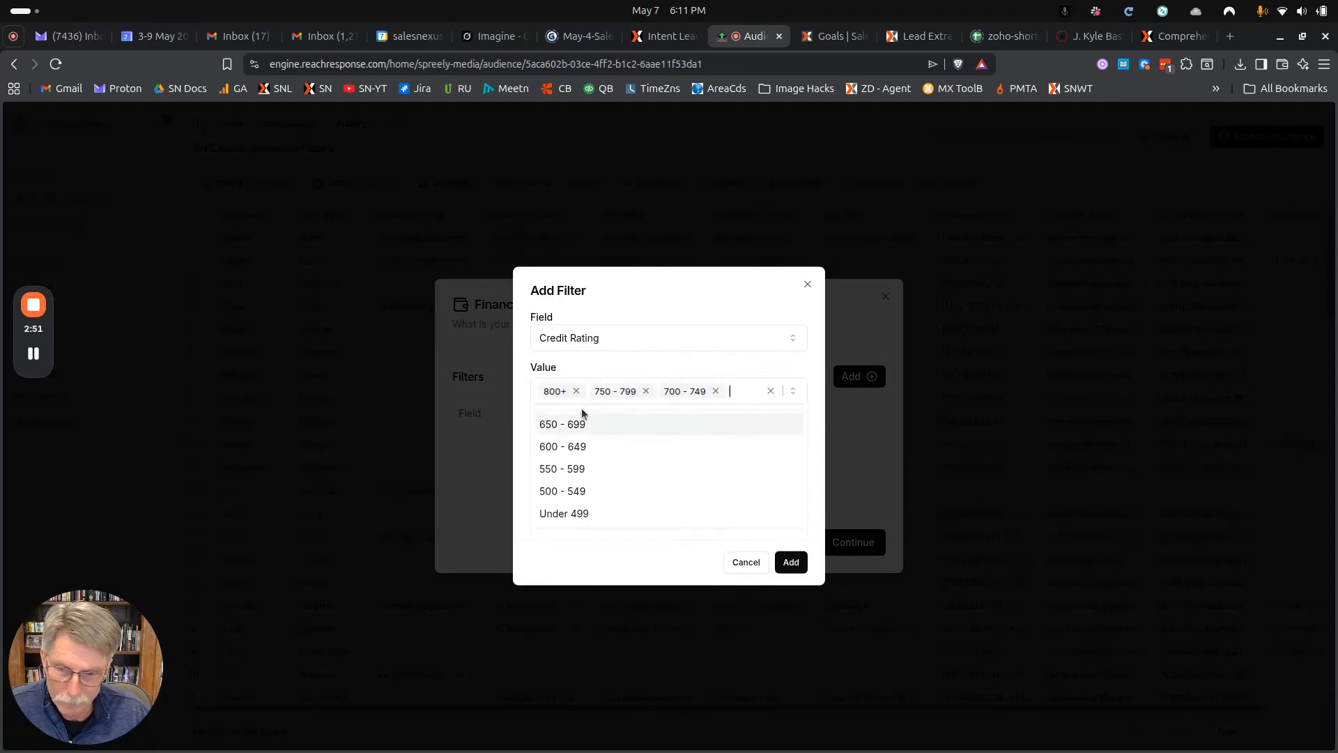
{"action": "left_click", "coordinate": [580, 427]}
{"action": "left_click", "coordinate": [791, 561]}
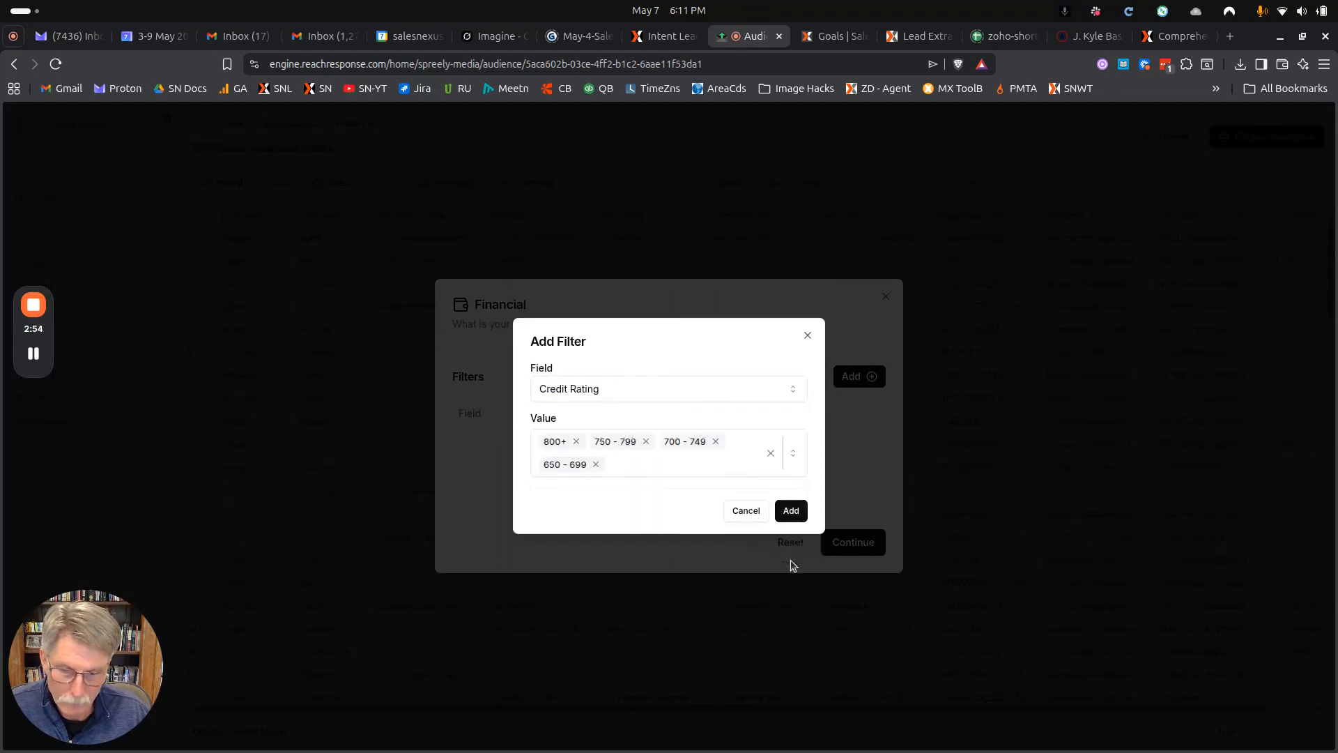
{"action": "left_click", "coordinate": [791, 515]}
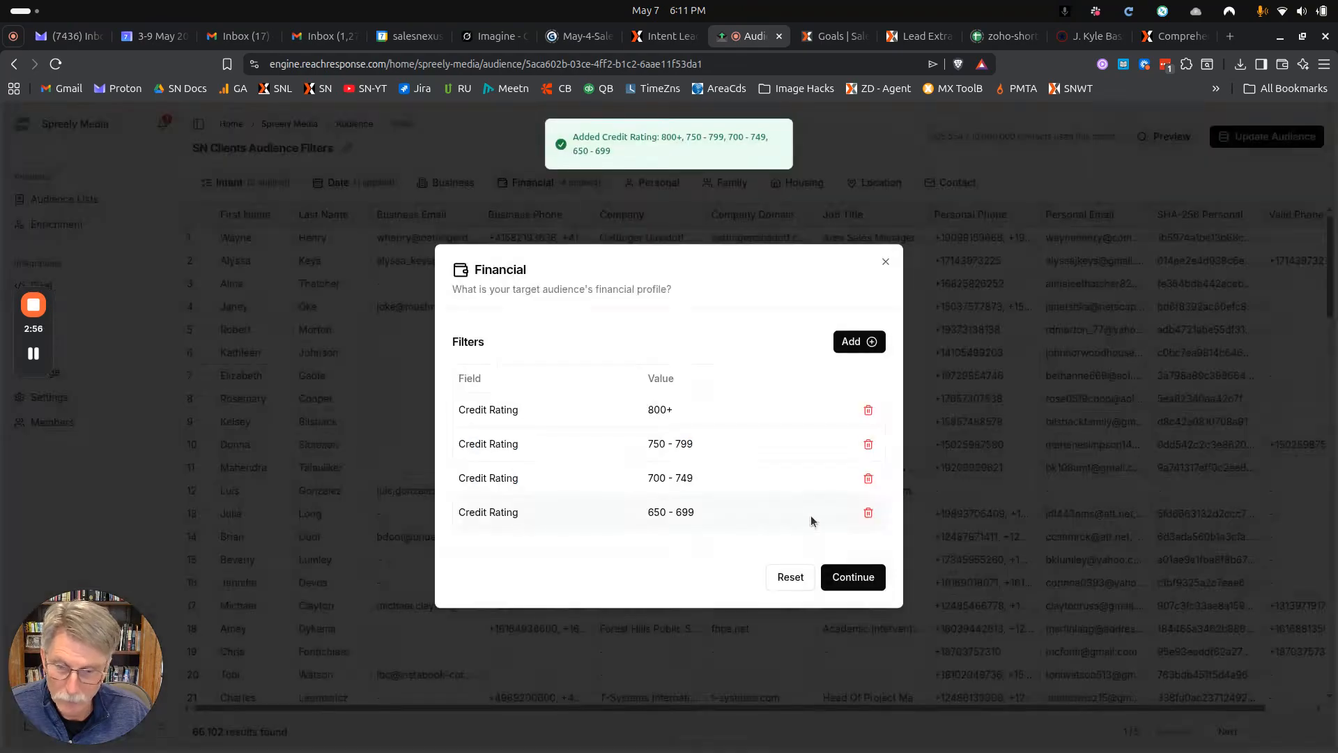
{"action": "left_click", "coordinate": [857, 580]}
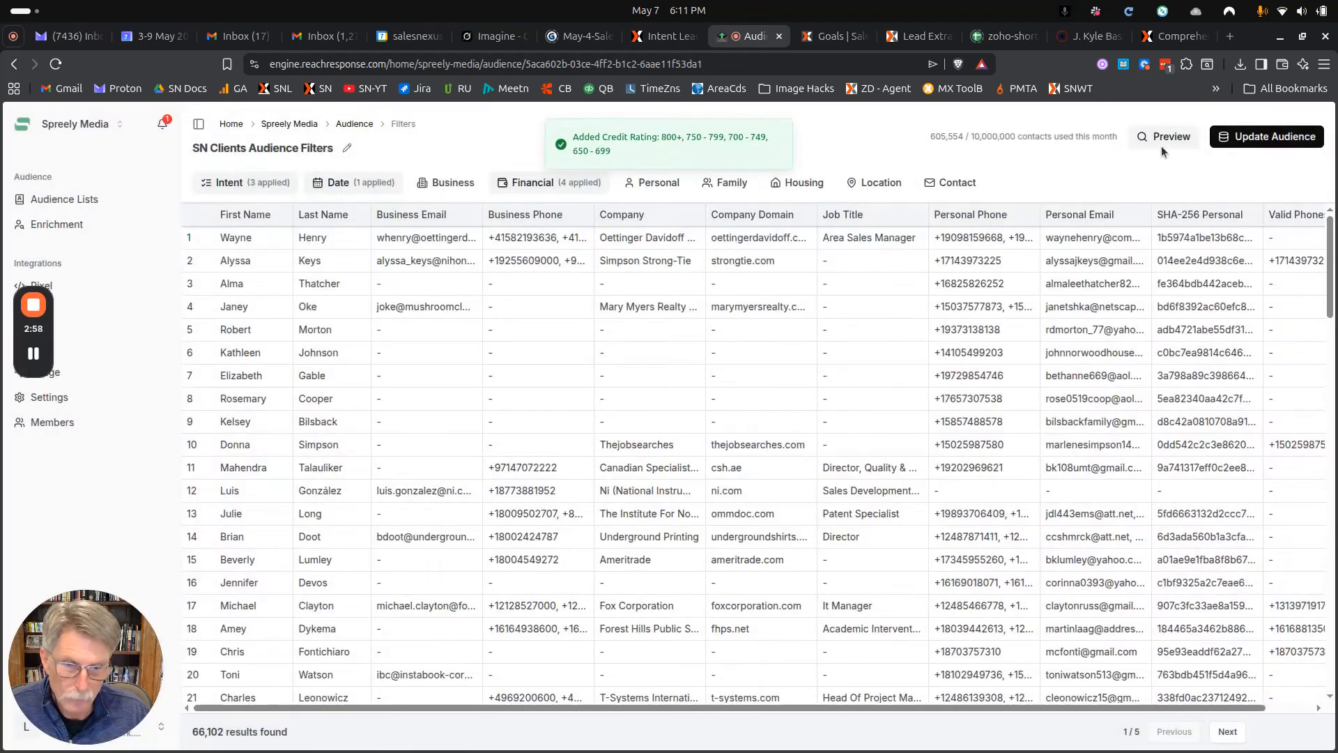
{"action": "left_click", "coordinate": [1167, 138]}
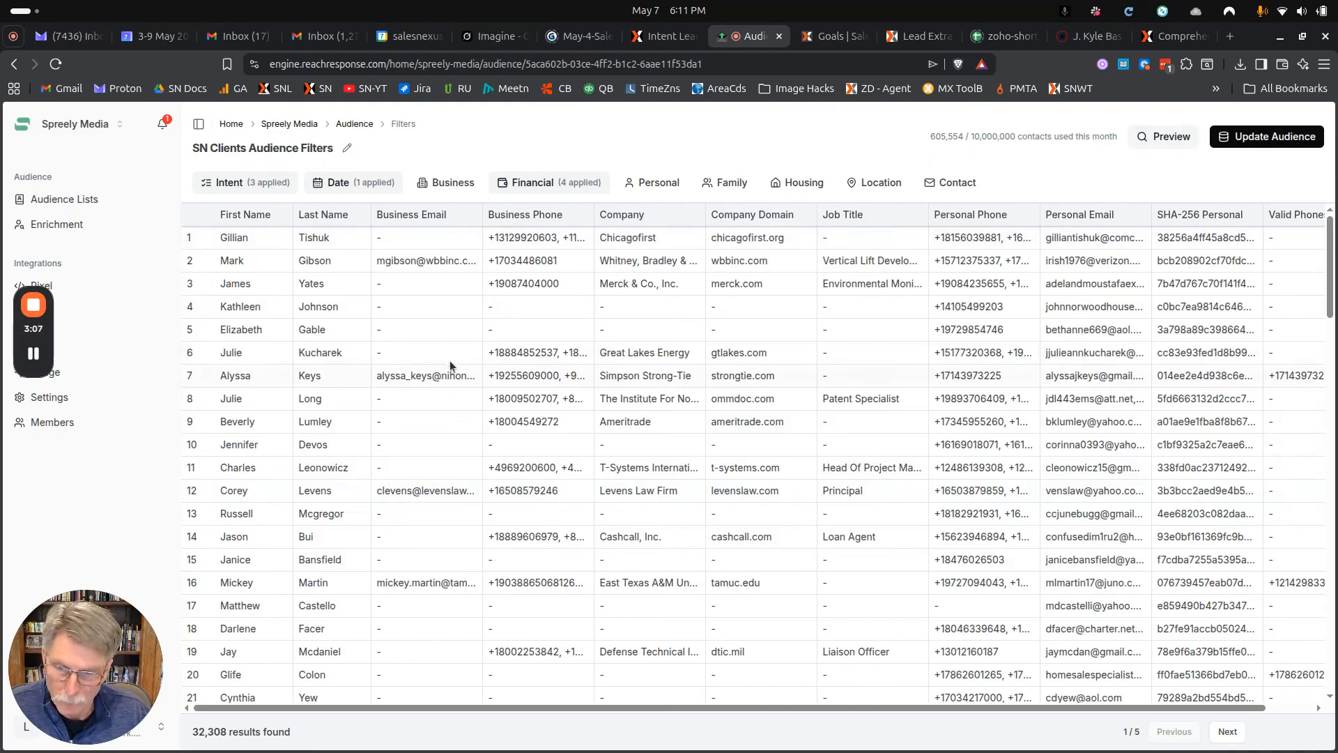
Add Texas as the state in the location filter and preview the matching audience.
{"action": "left_click", "coordinate": [873, 184]}
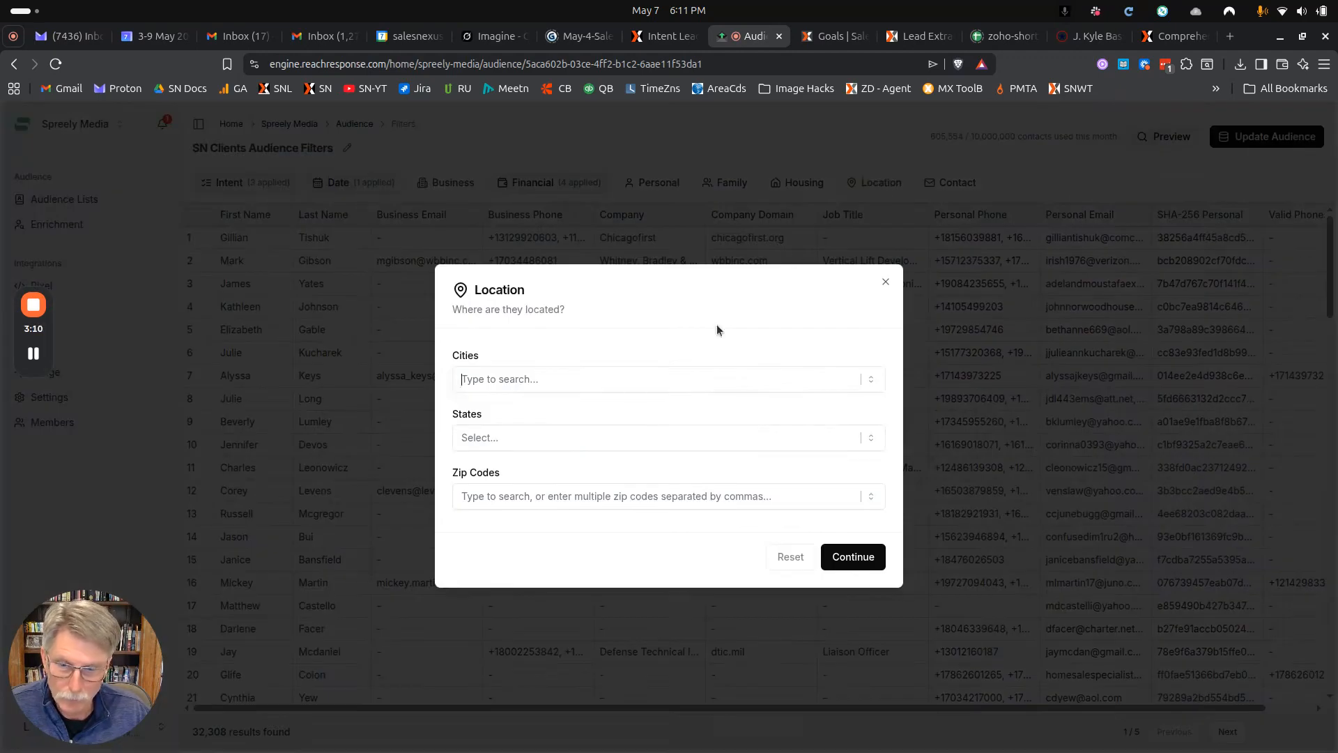
{"action": "left_click", "coordinate": [534, 436]}
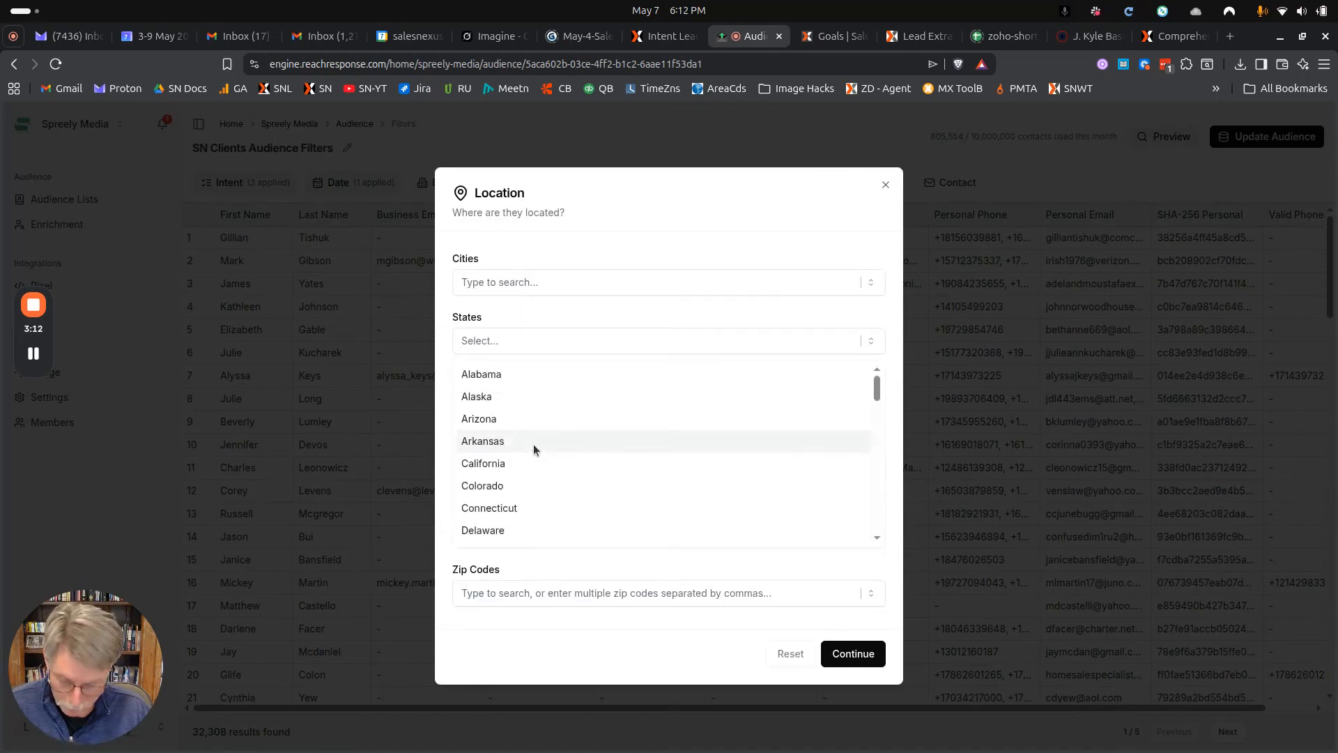
{"action": "type", "text": "texa"}
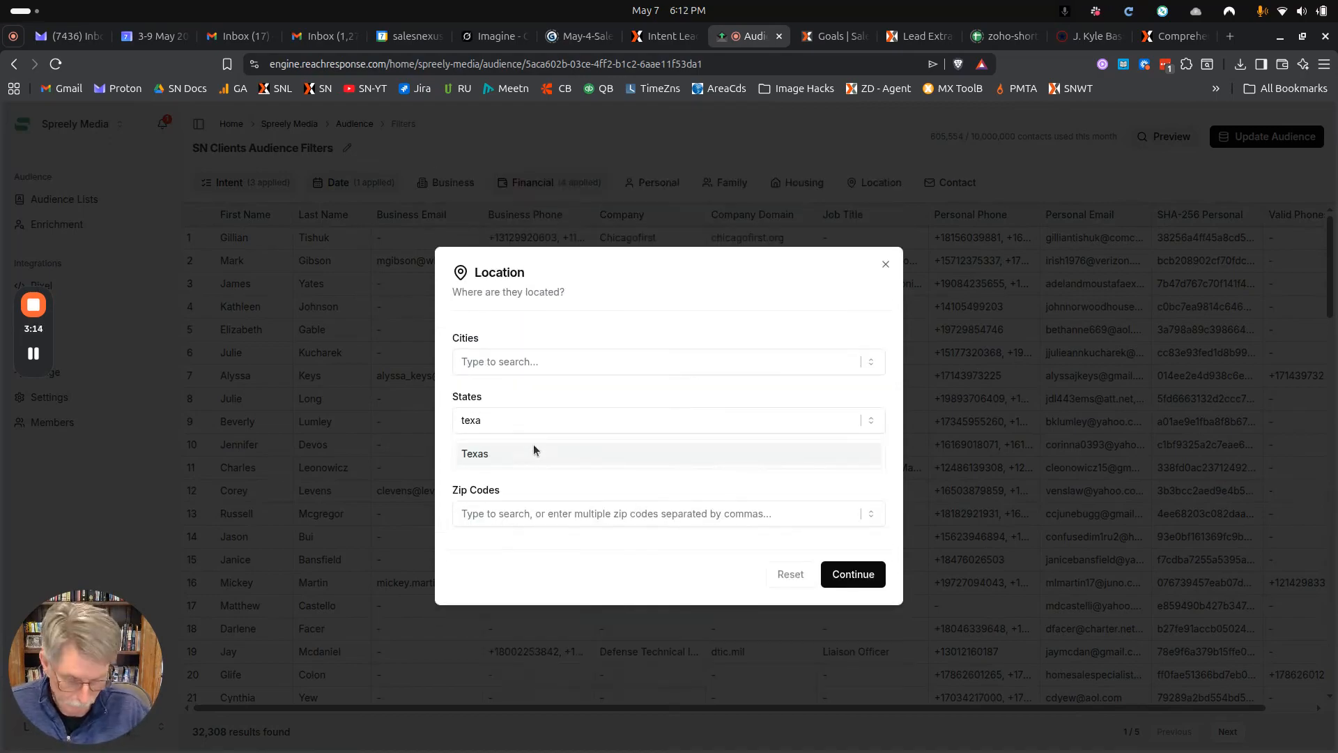
{"action": "left_click", "coordinate": [534, 453]}
{"action": "left_click", "coordinate": [847, 658]}
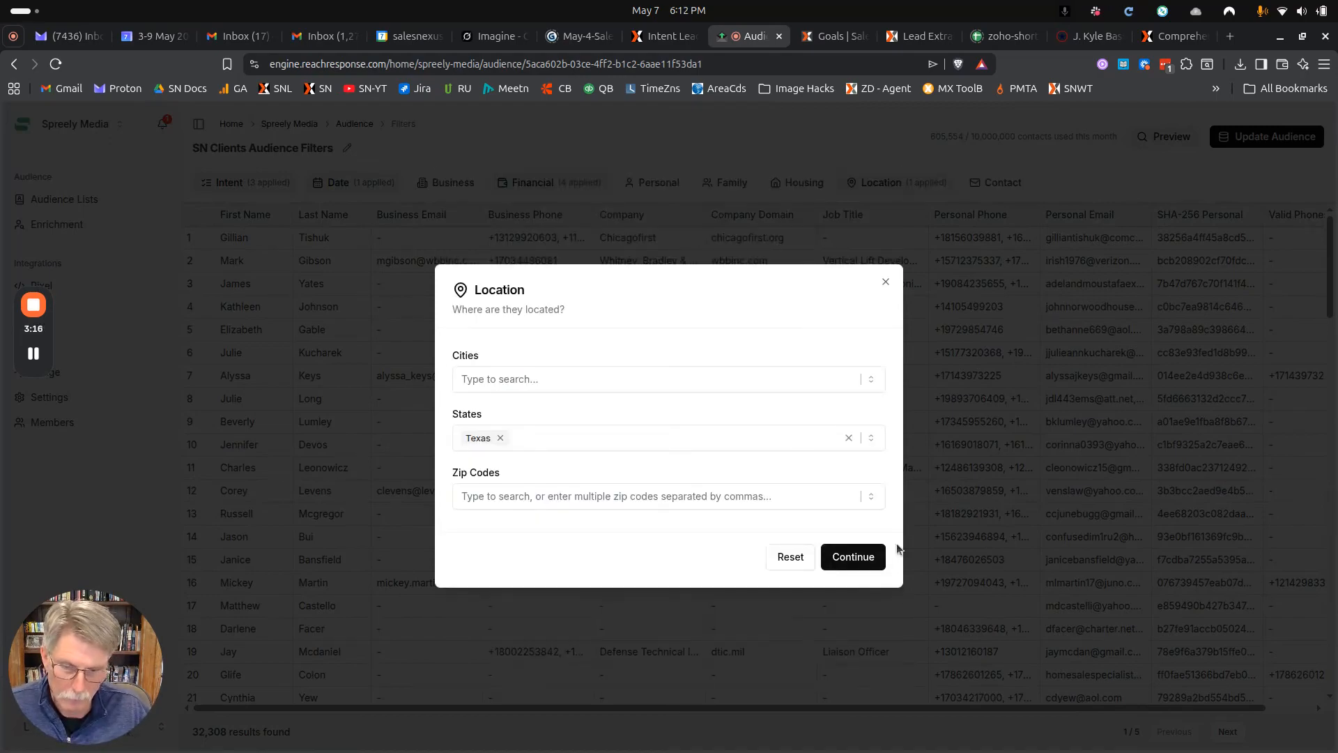
{"action": "left_click", "coordinate": [850, 556]}
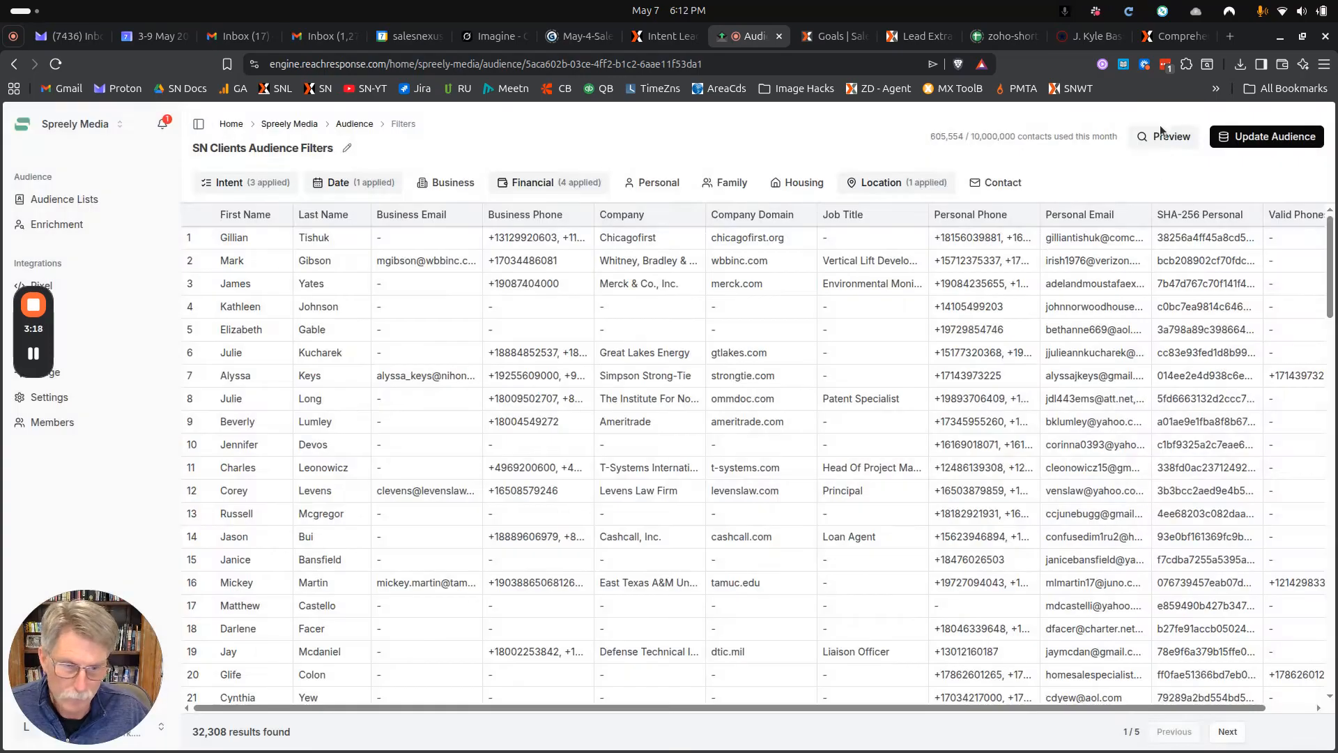
{"action": "left_click", "coordinate": [1160, 138]}
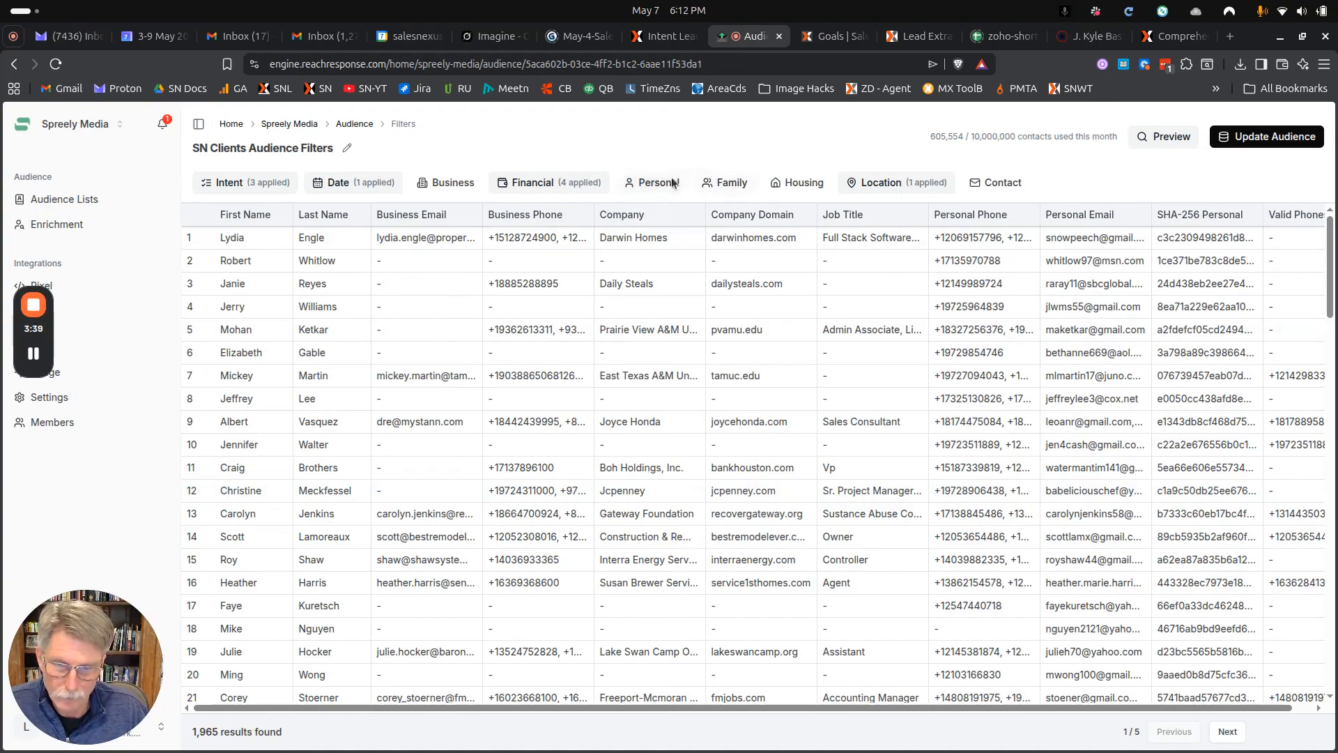
Replace the "mortgage application" intent keyword with "clean room ventilation" and confirm the intent settings.
{"action": "left_click", "coordinate": [241, 177]}
{"action": "left_click", "coordinate": [244, 178]}
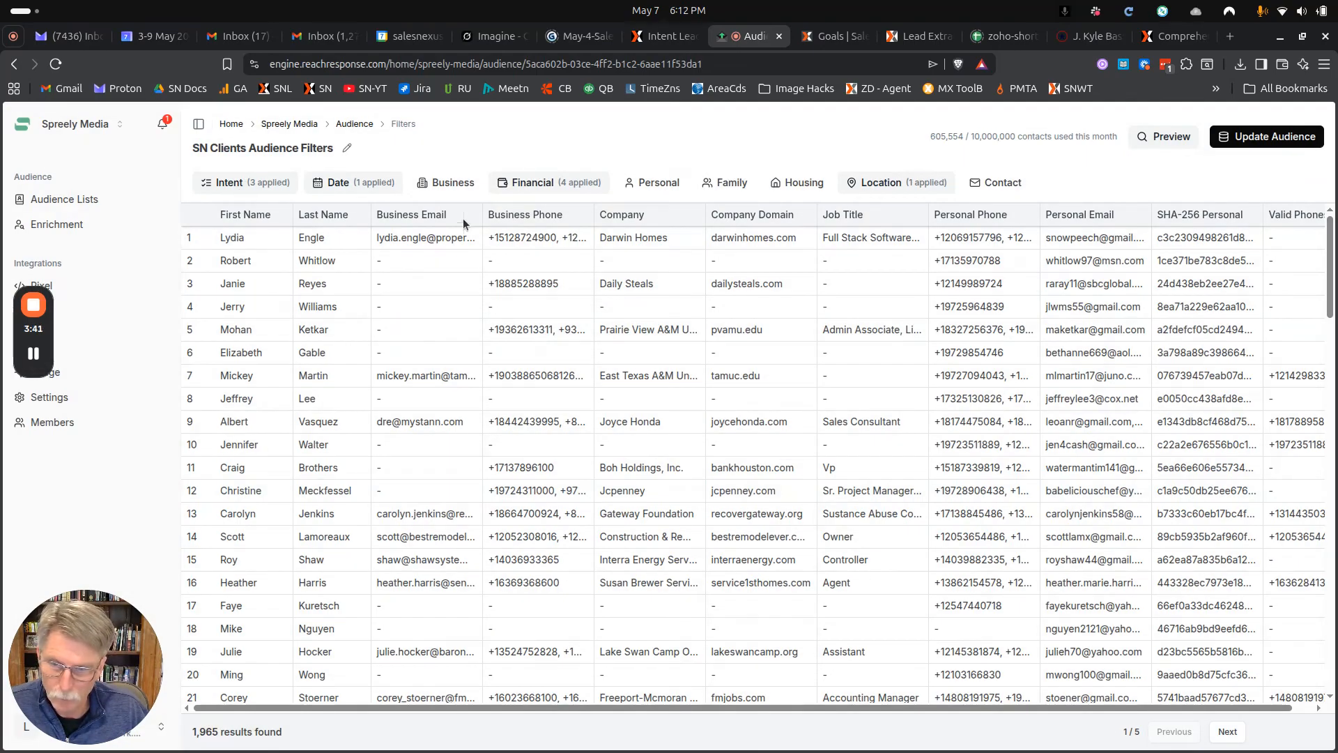
{"action": "left_click", "coordinate": [248, 178]}
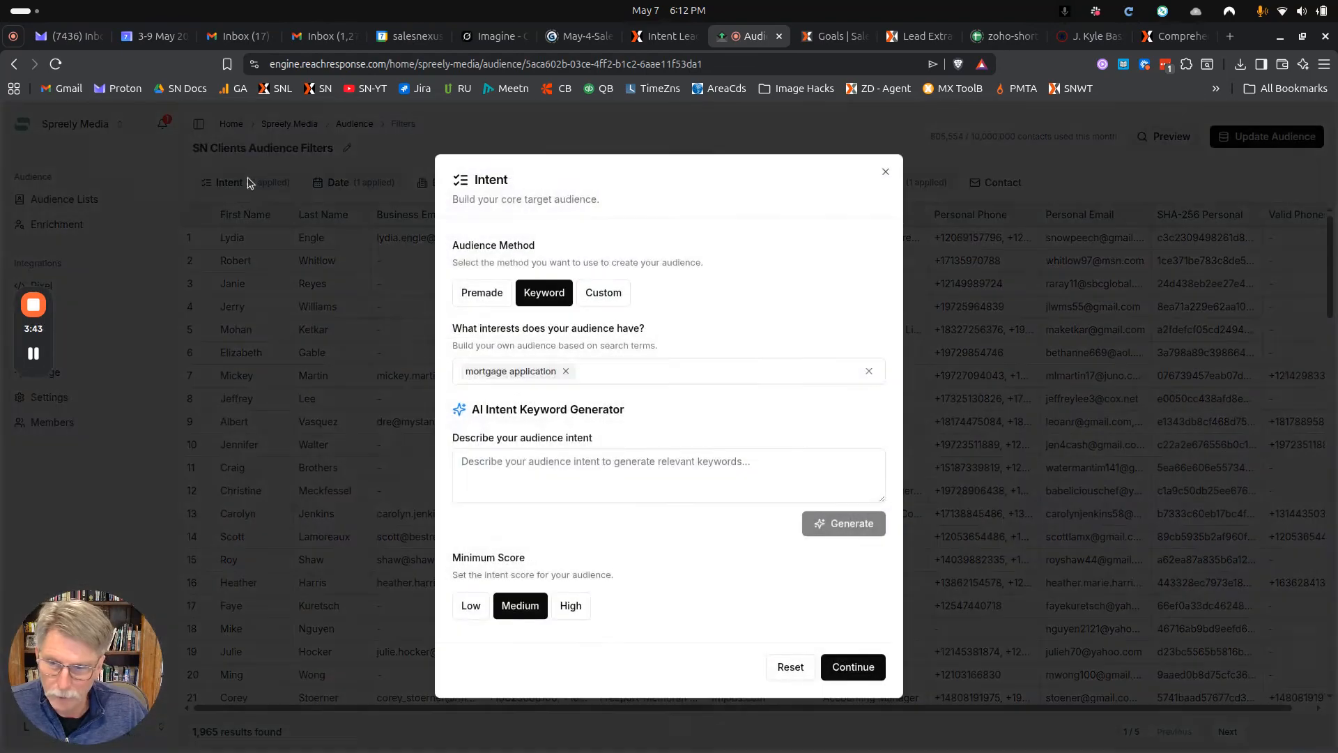
{"action": "left_click", "coordinate": [565, 370]}
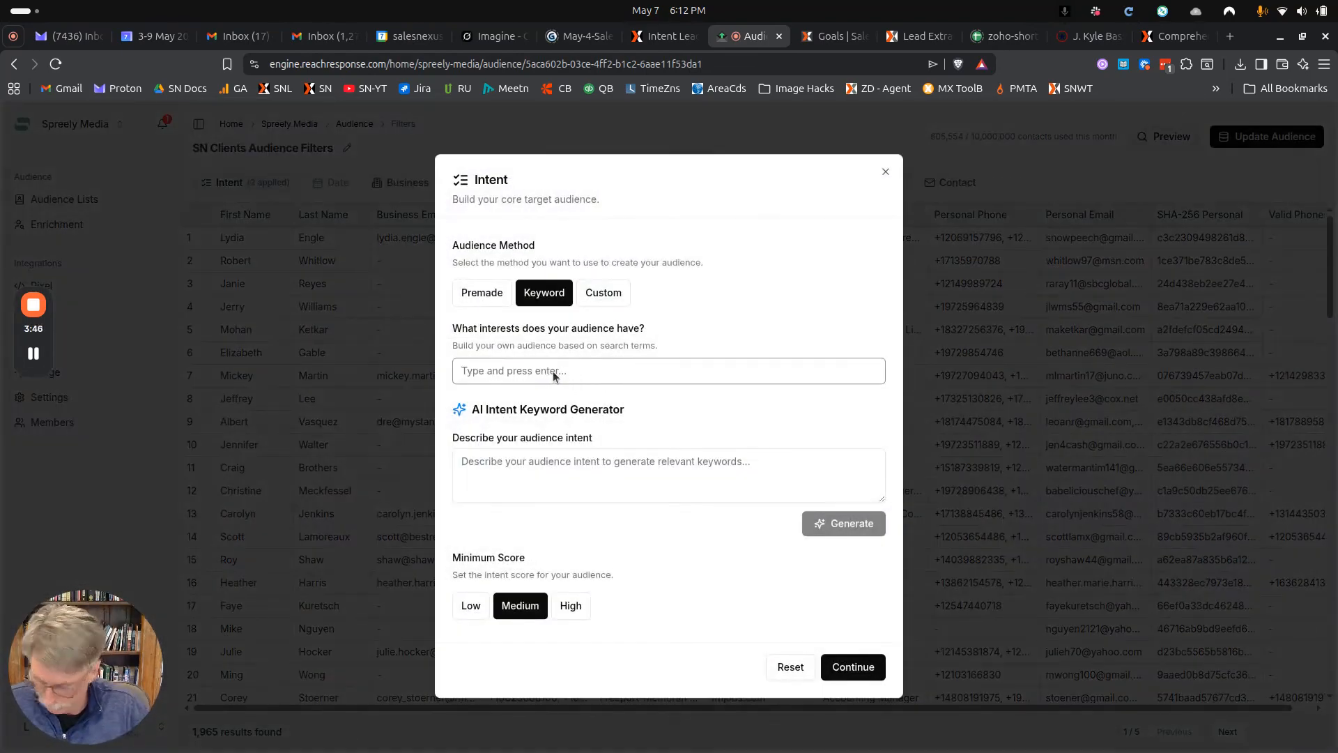
{"action": "type", "text": "clea"}
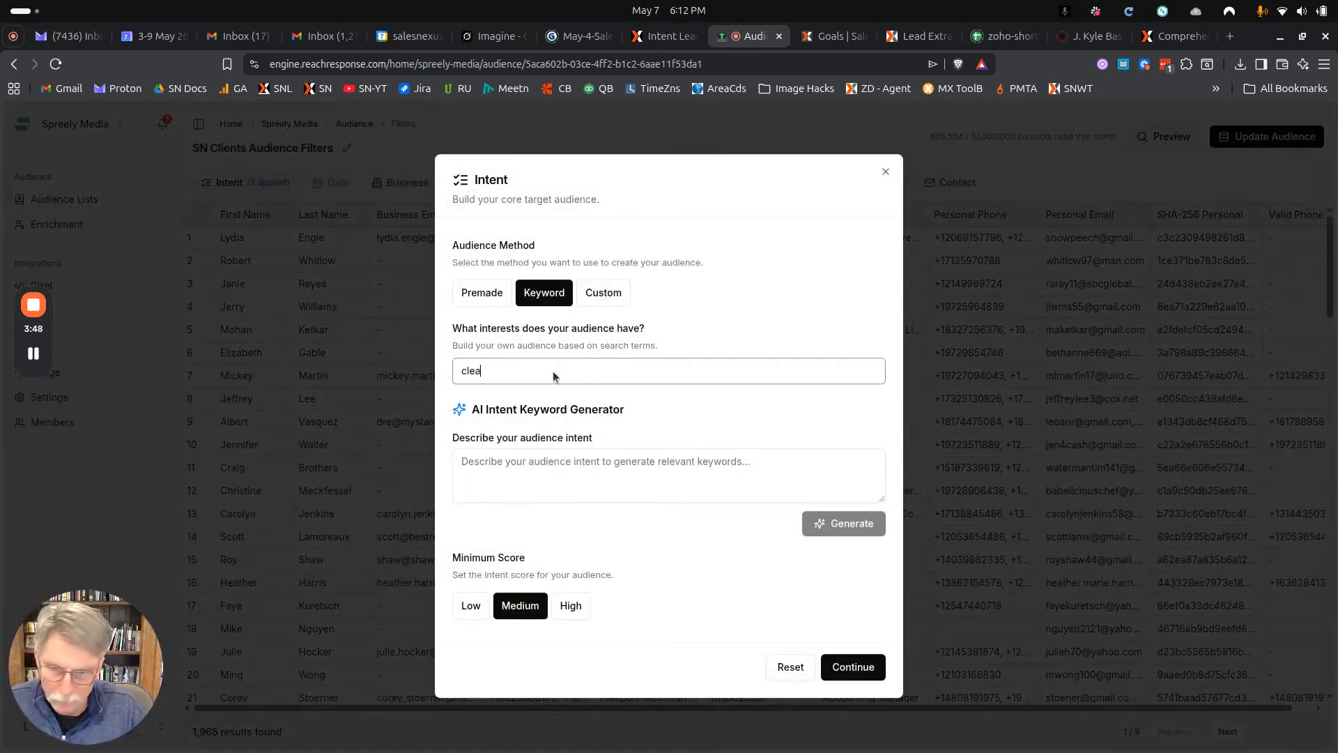
{"action": "type", "text": "n room ven"}
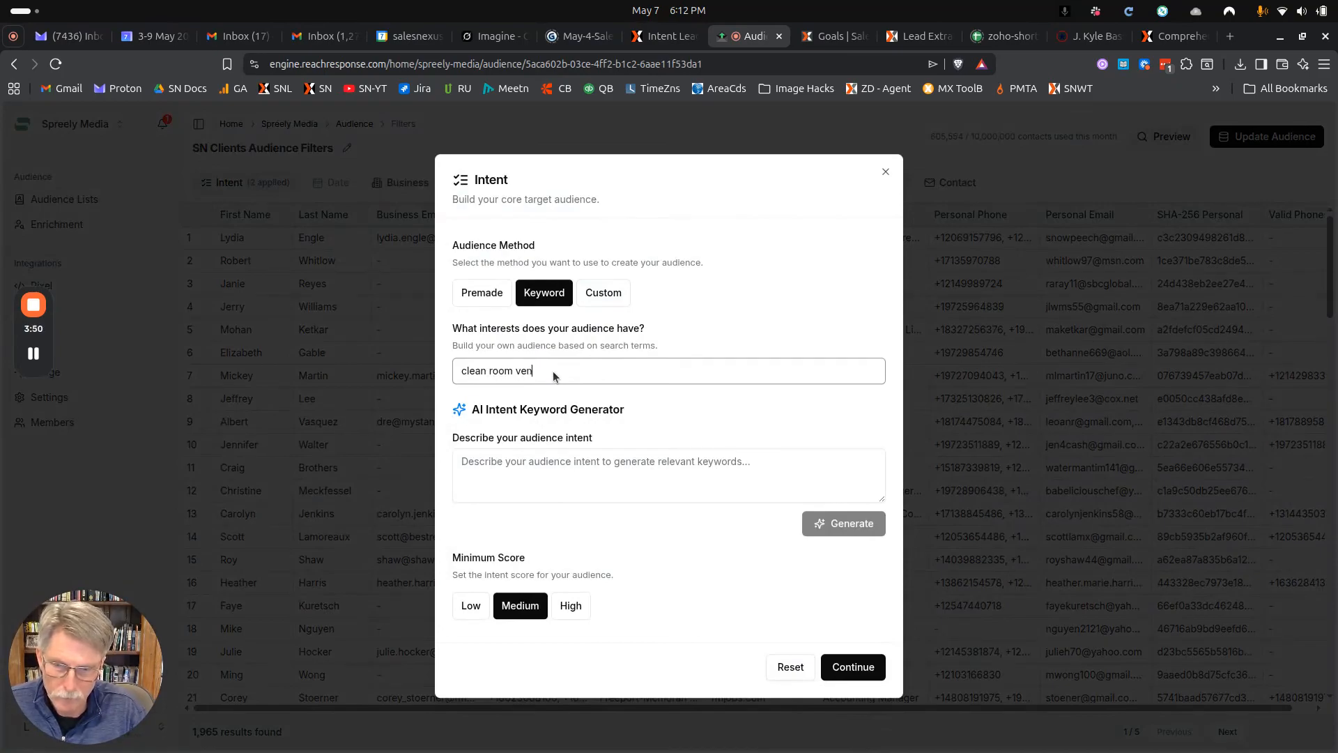
{"action": "type", "text": "tiala"}
{"action": "type", "text": "lation"}
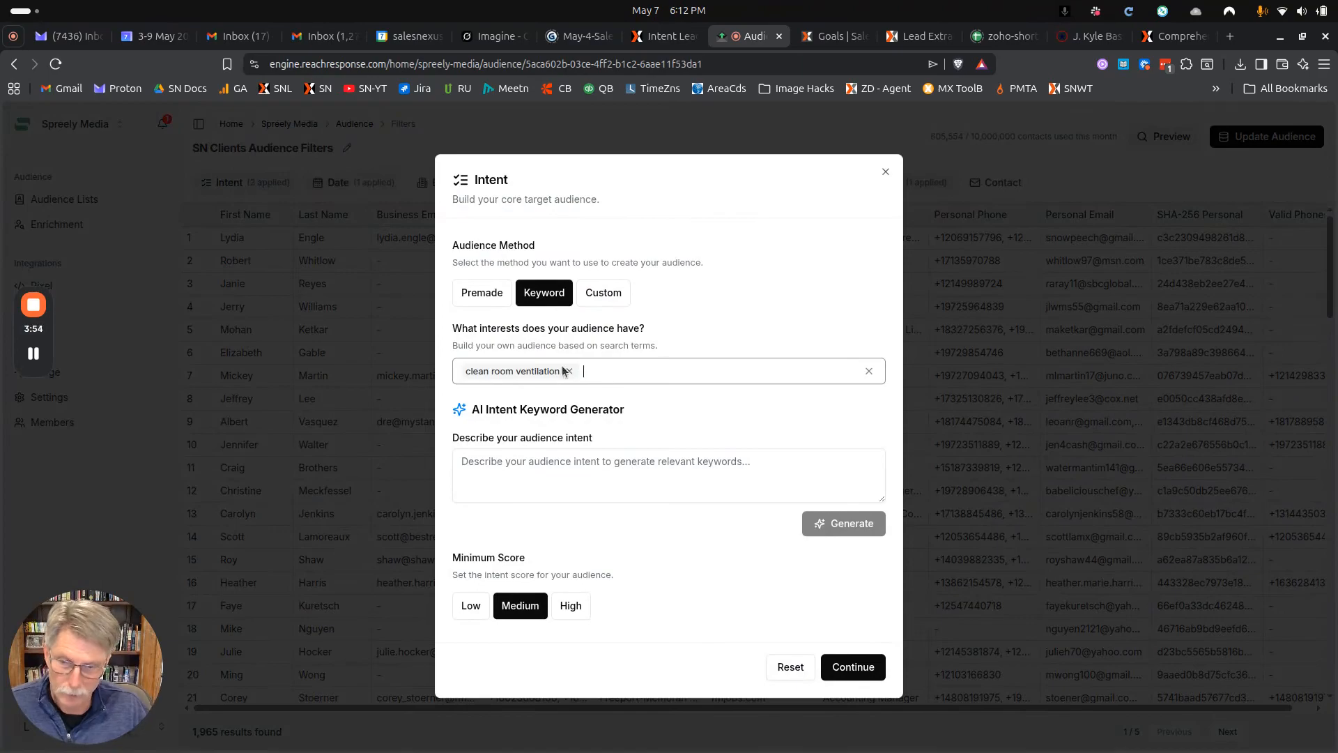
{"action": "key", "text": "Return"}
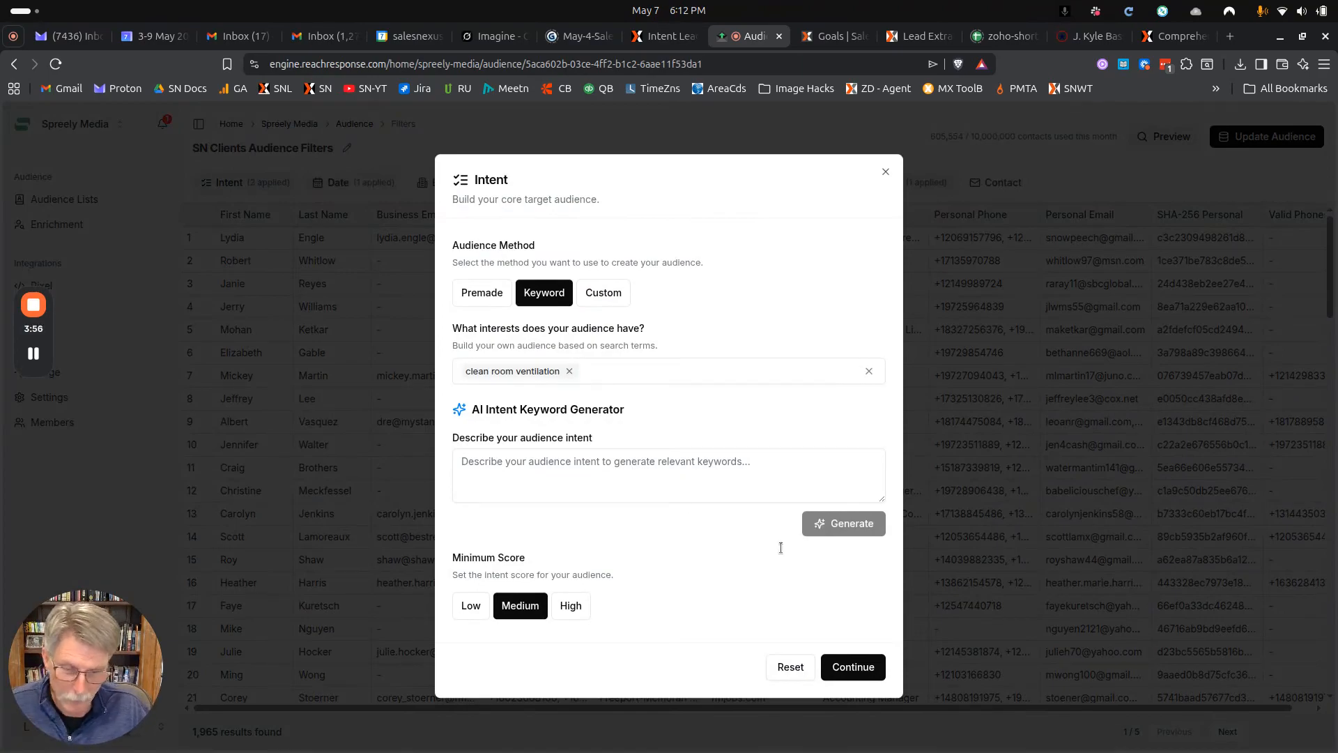
{"action": "left_click", "coordinate": [861, 670]}
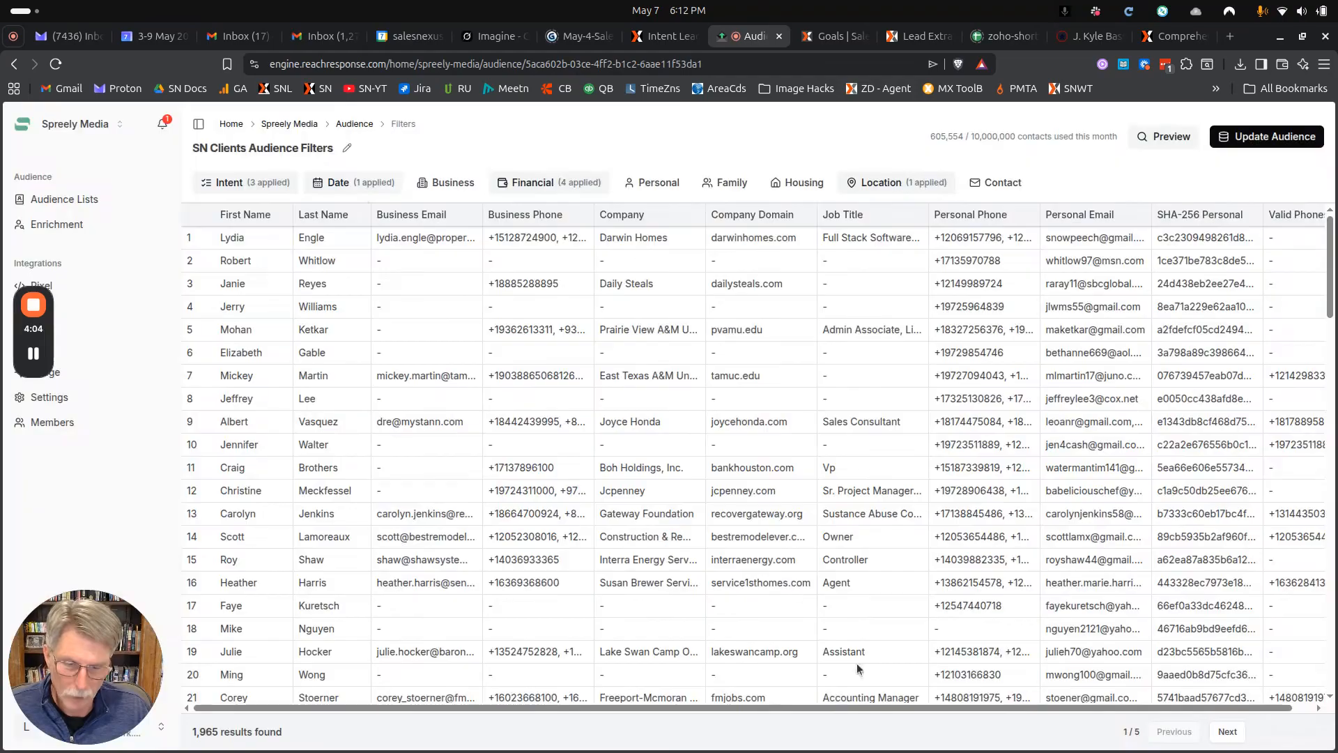
Reset the financial filter to remove all credit rating values and confirm it.
{"action": "left_click", "coordinate": [562, 183]}
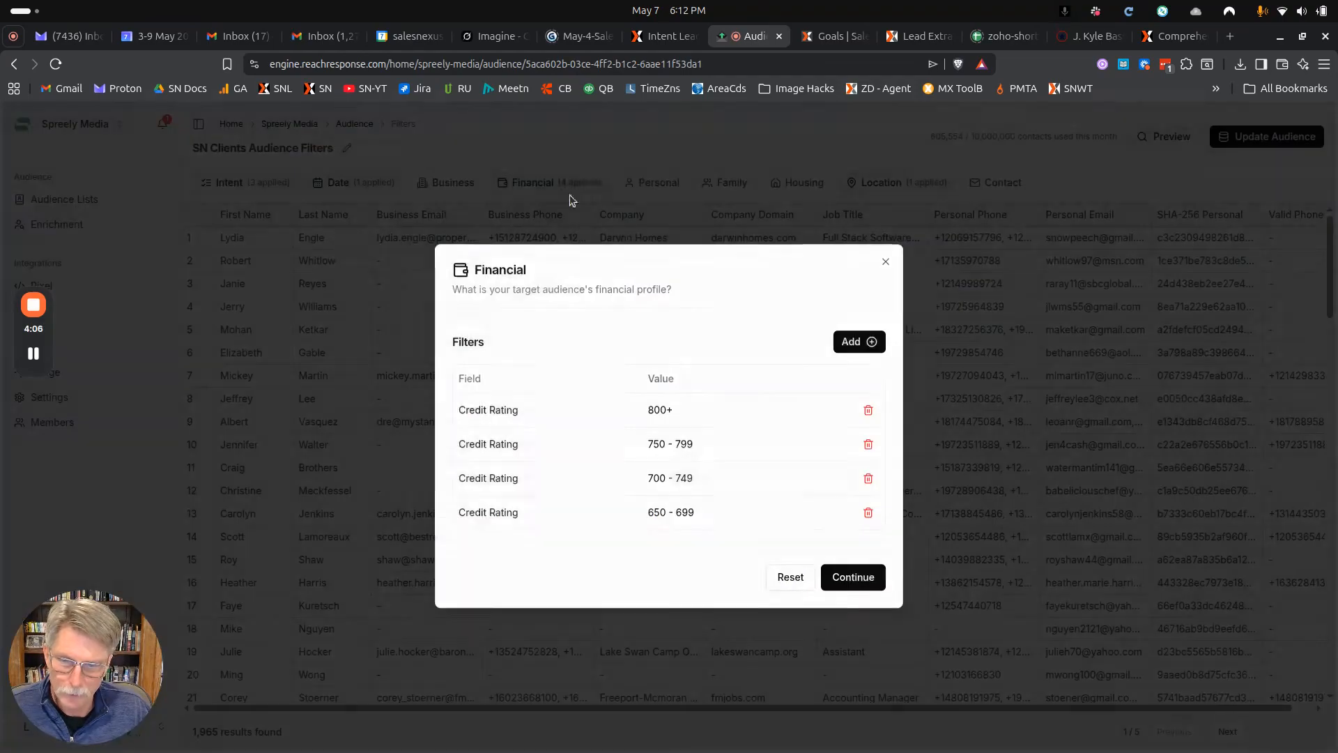
{"action": "left_click", "coordinate": [791, 578]}
{"action": "left_click", "coordinate": [843, 573]}
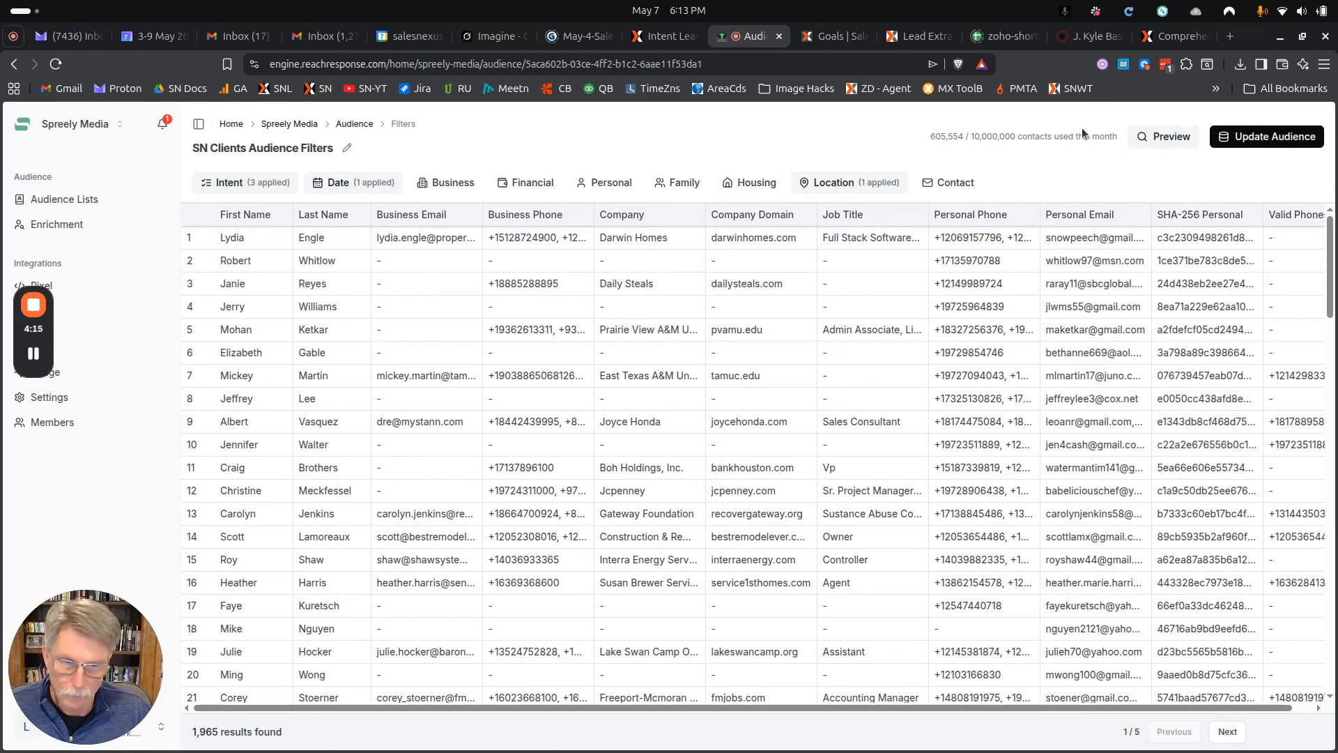
Remove Texas from the location filter and preview the audience.
{"action": "left_click", "coordinate": [850, 184]}
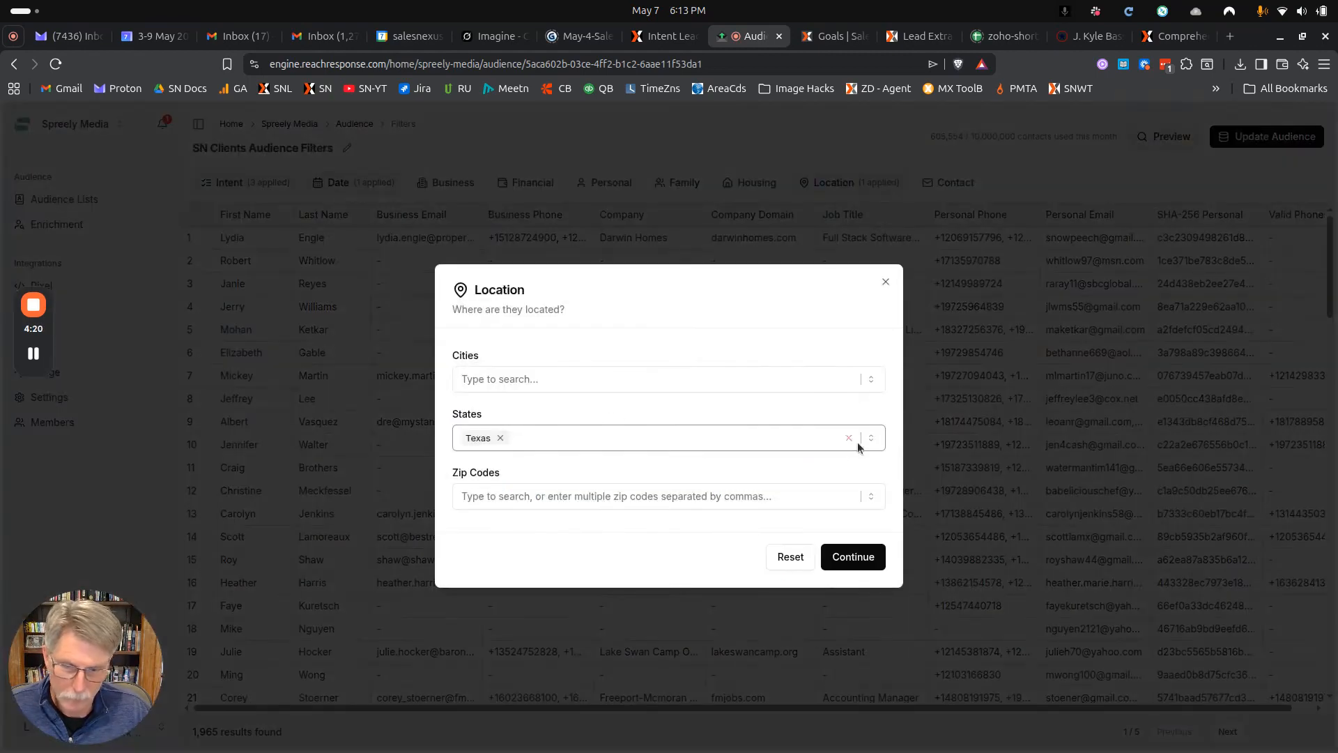
{"action": "left_click", "coordinate": [849, 438]}
{"action": "left_click", "coordinate": [856, 556]}
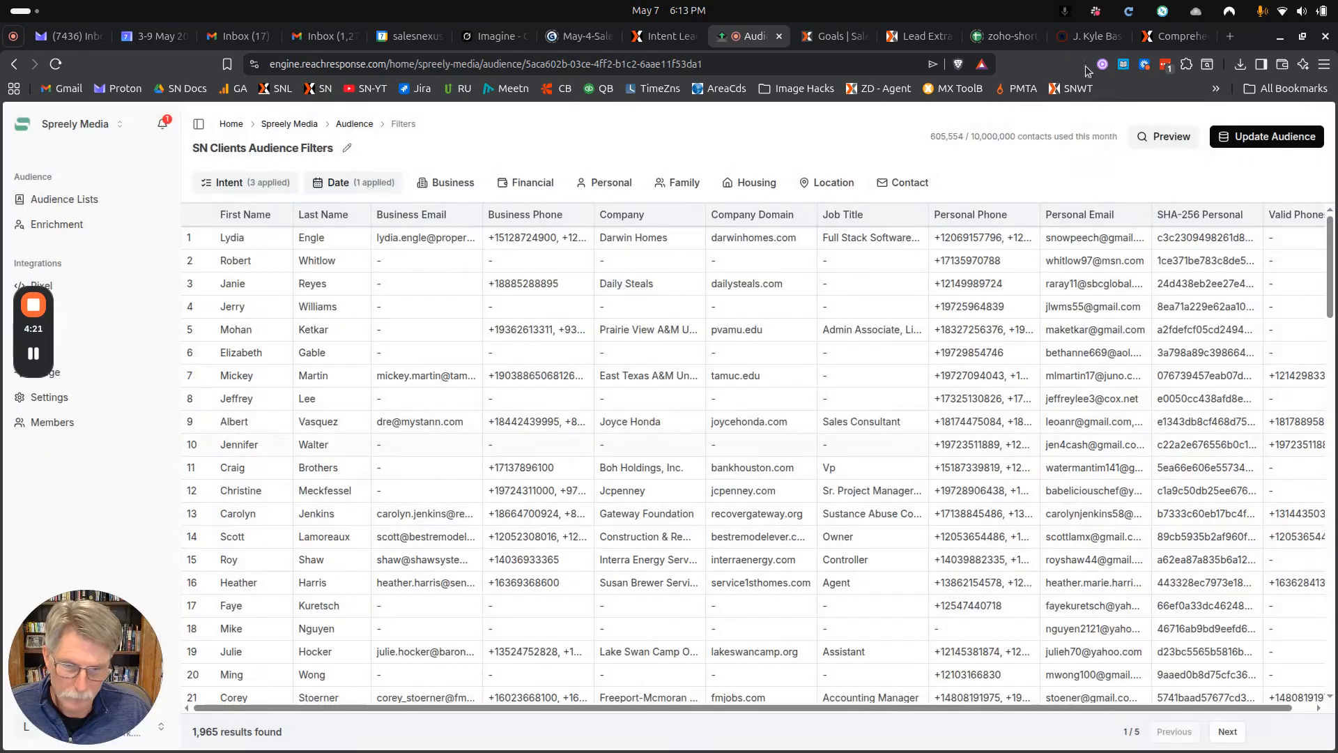
{"action": "left_click", "coordinate": [1164, 136]}
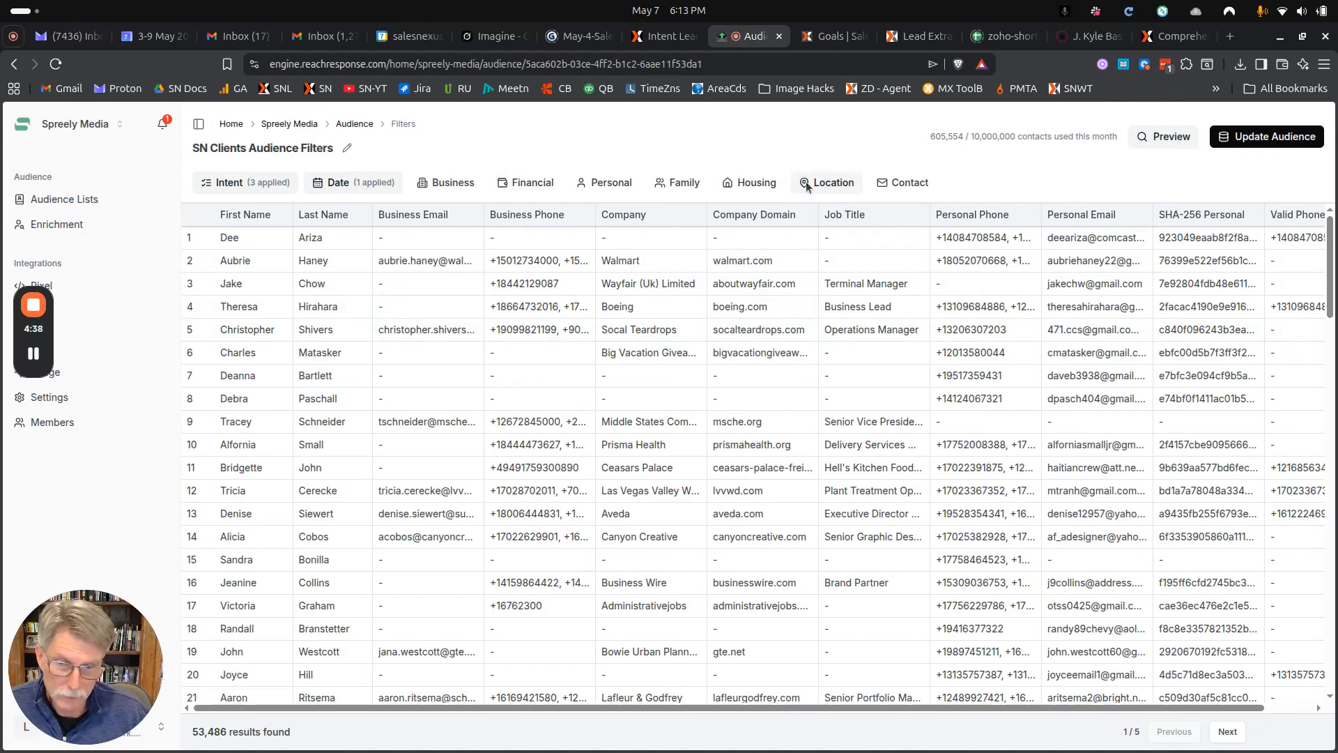
Restrict the business filter to the Cxo and Director seniority levels and preview the audience.
{"action": "left_click", "coordinate": [446, 183]}
{"action": "left_click", "coordinate": [561, 307]}
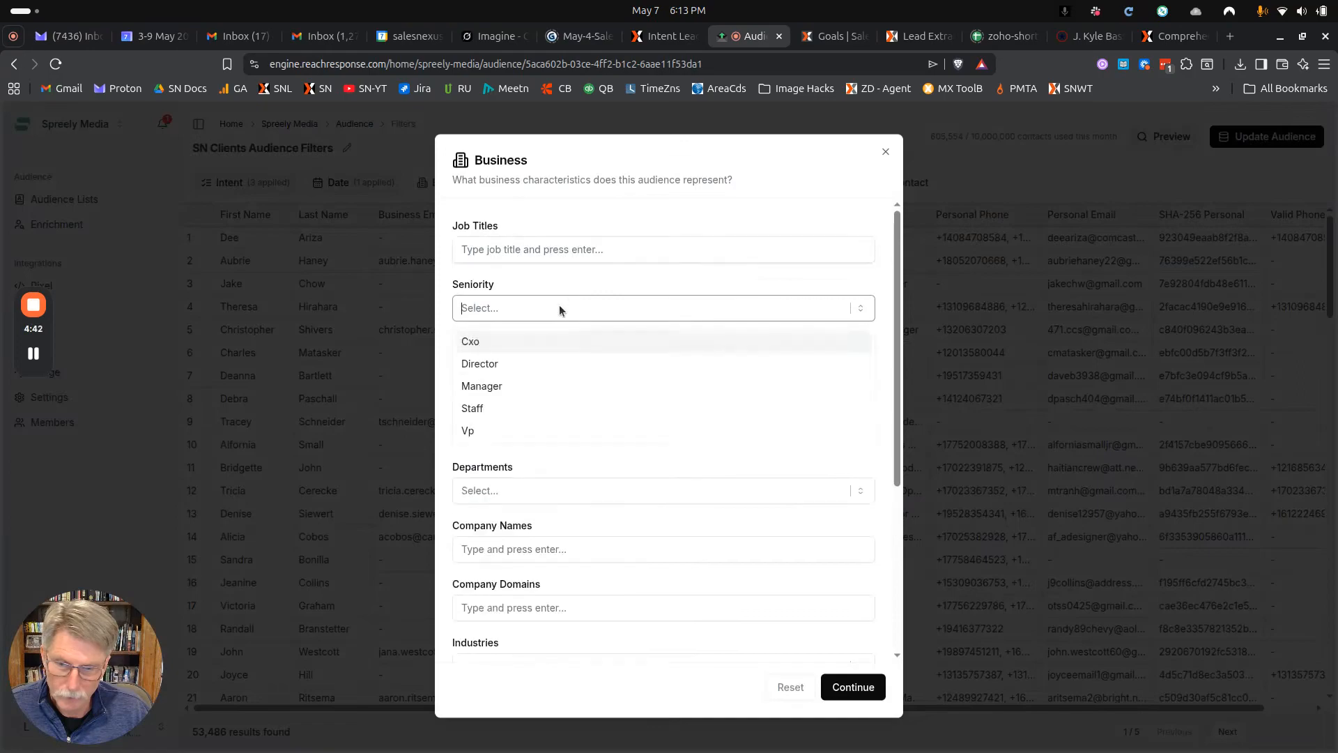
{"action": "left_click", "coordinate": [541, 339]}
{"action": "left_click", "coordinate": [550, 314]}
{"action": "left_click", "coordinate": [550, 313]}
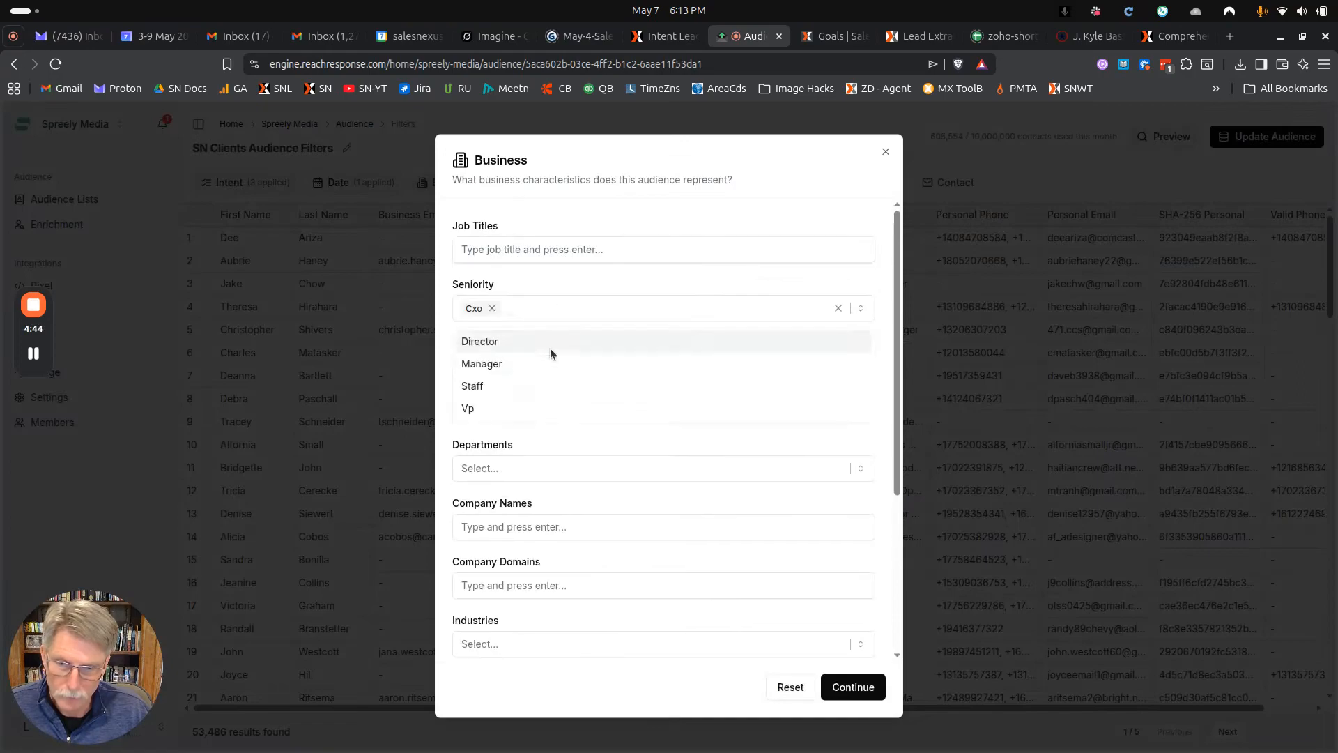
{"action": "left_click", "coordinate": [552, 343]}
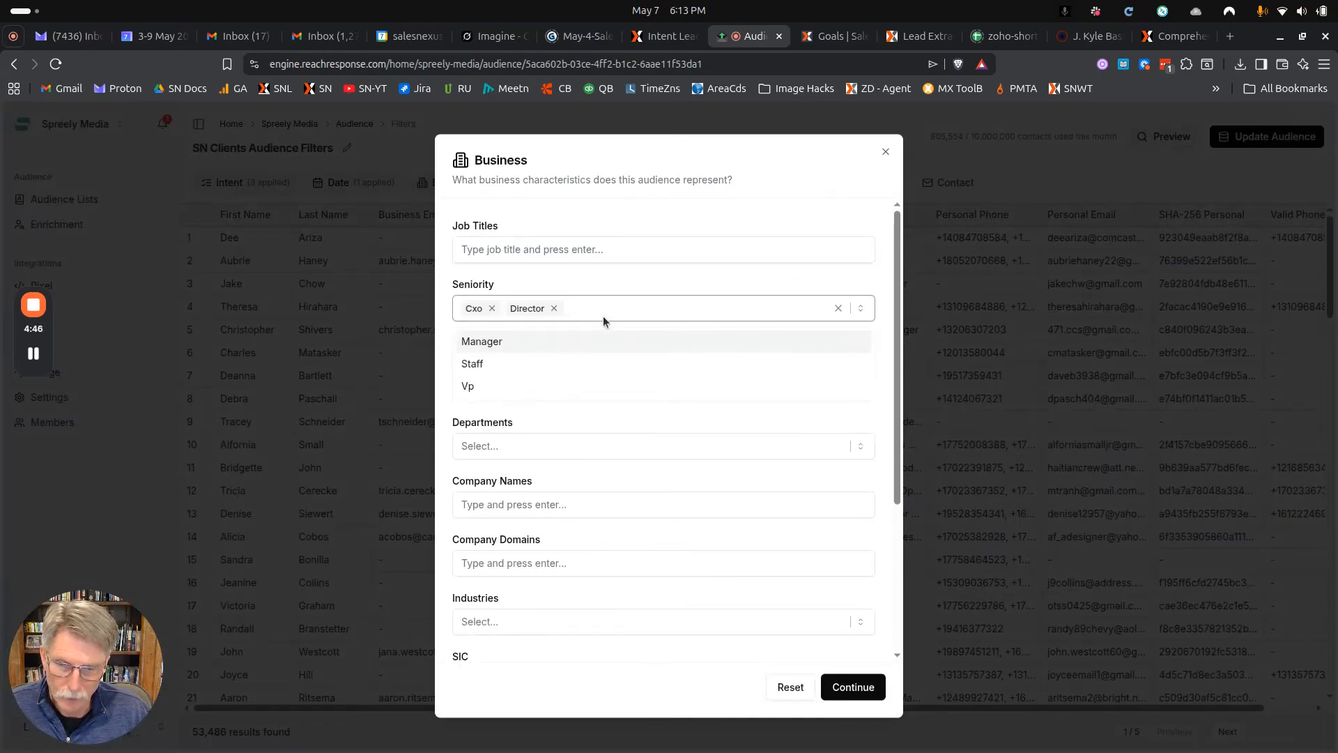
{"action": "left_click", "coordinate": [853, 686]}
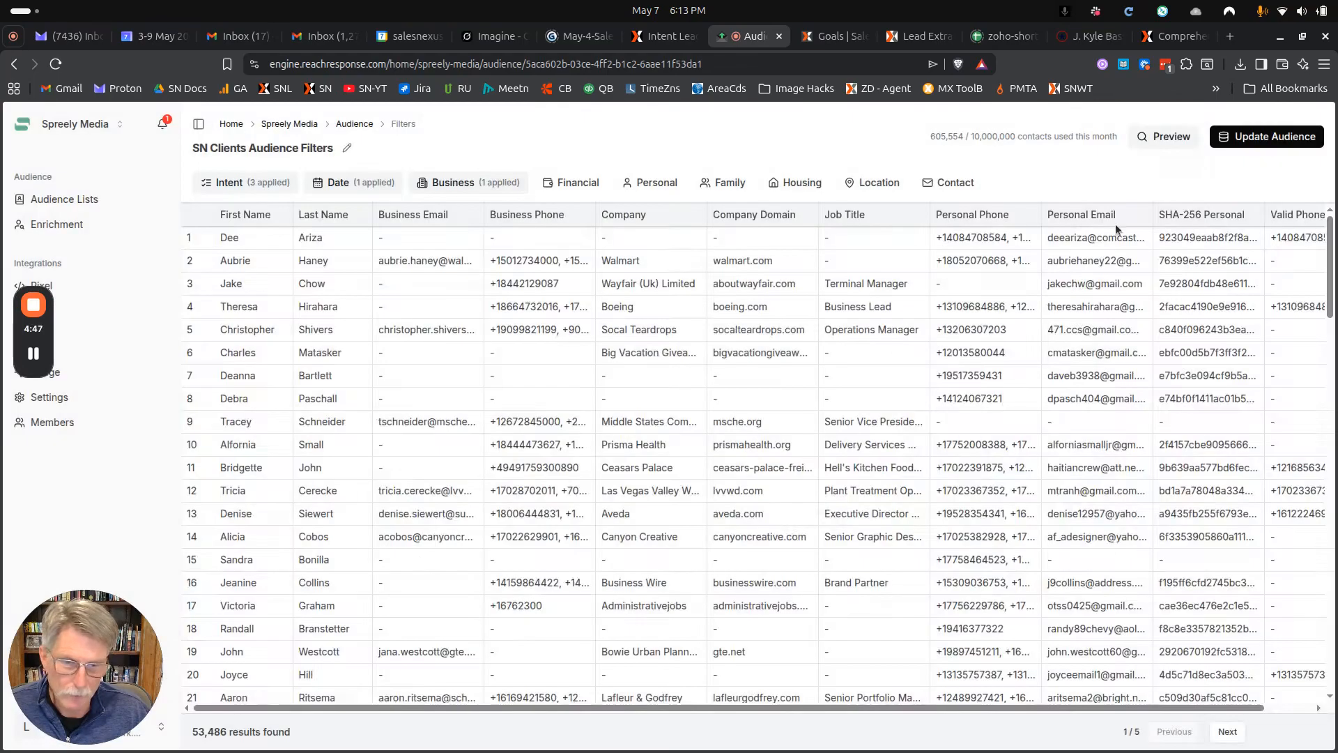
{"action": "left_click", "coordinate": [1167, 139]}
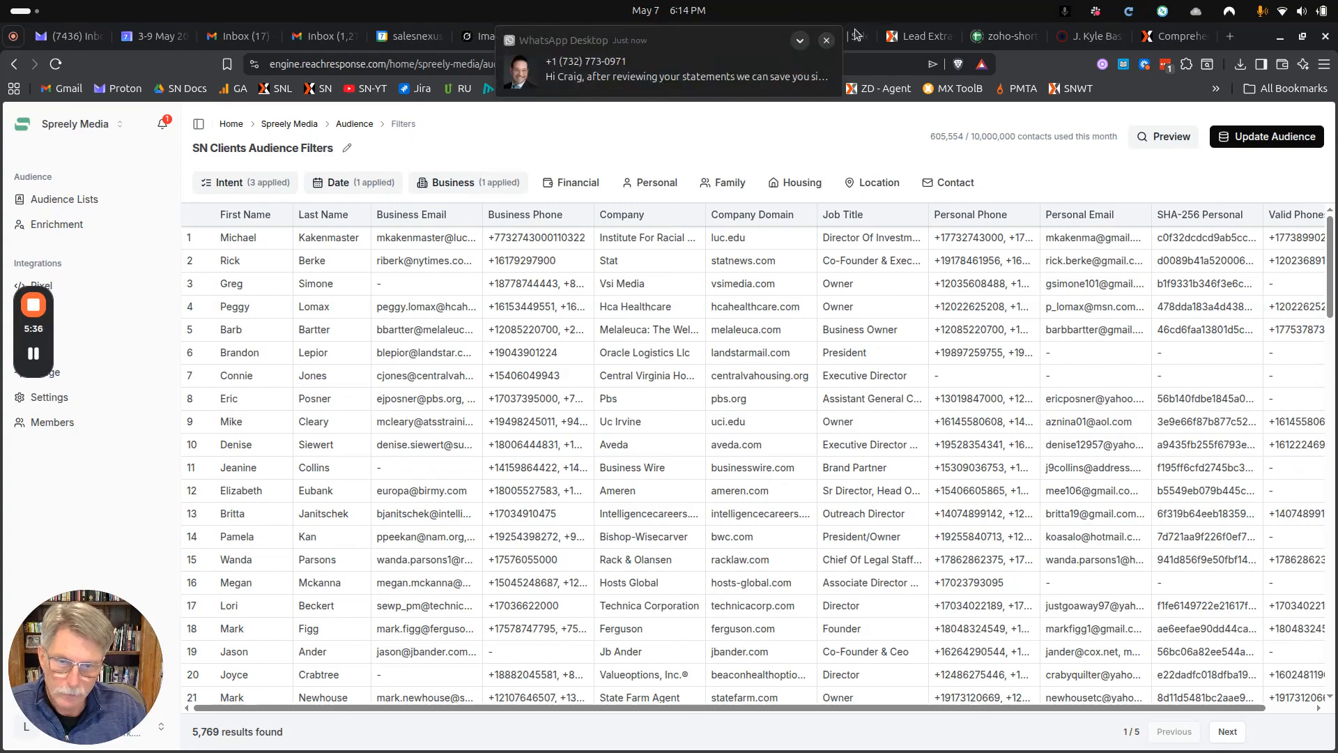
Dismiss the notification, switch to the SalesNexus Goals page and review the active triggers of the New Lead Engine Leads stage.
{"action": "left_click", "coordinate": [827, 40]}
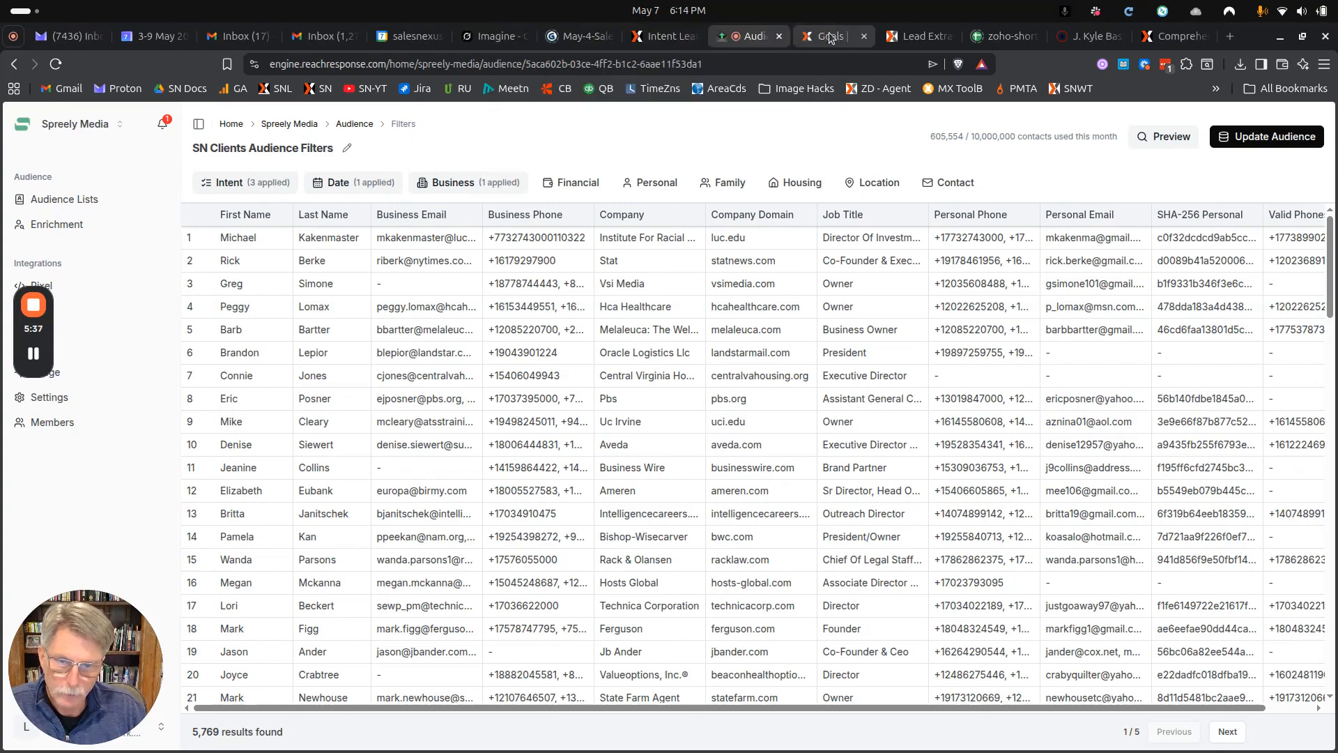
{"action": "left_click", "coordinate": [828, 37]}
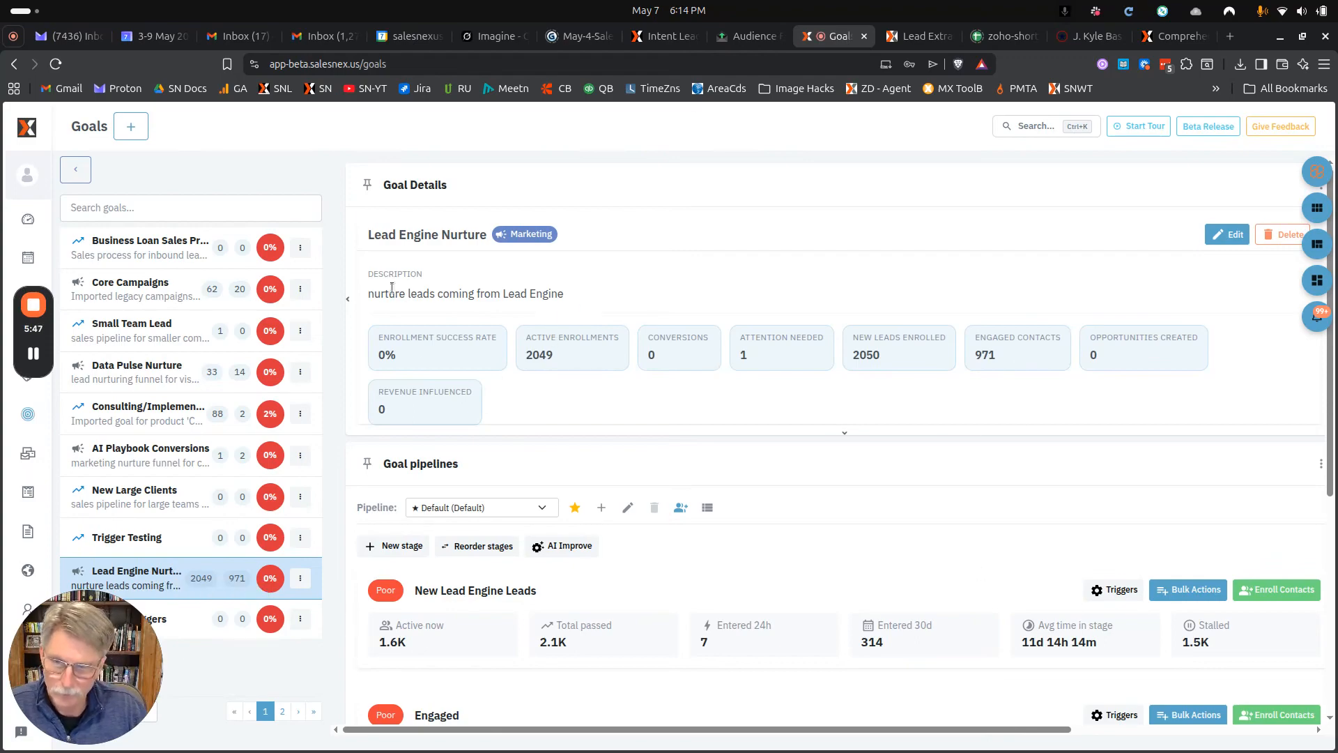
{"action": "left_click", "coordinate": [1118, 591]}
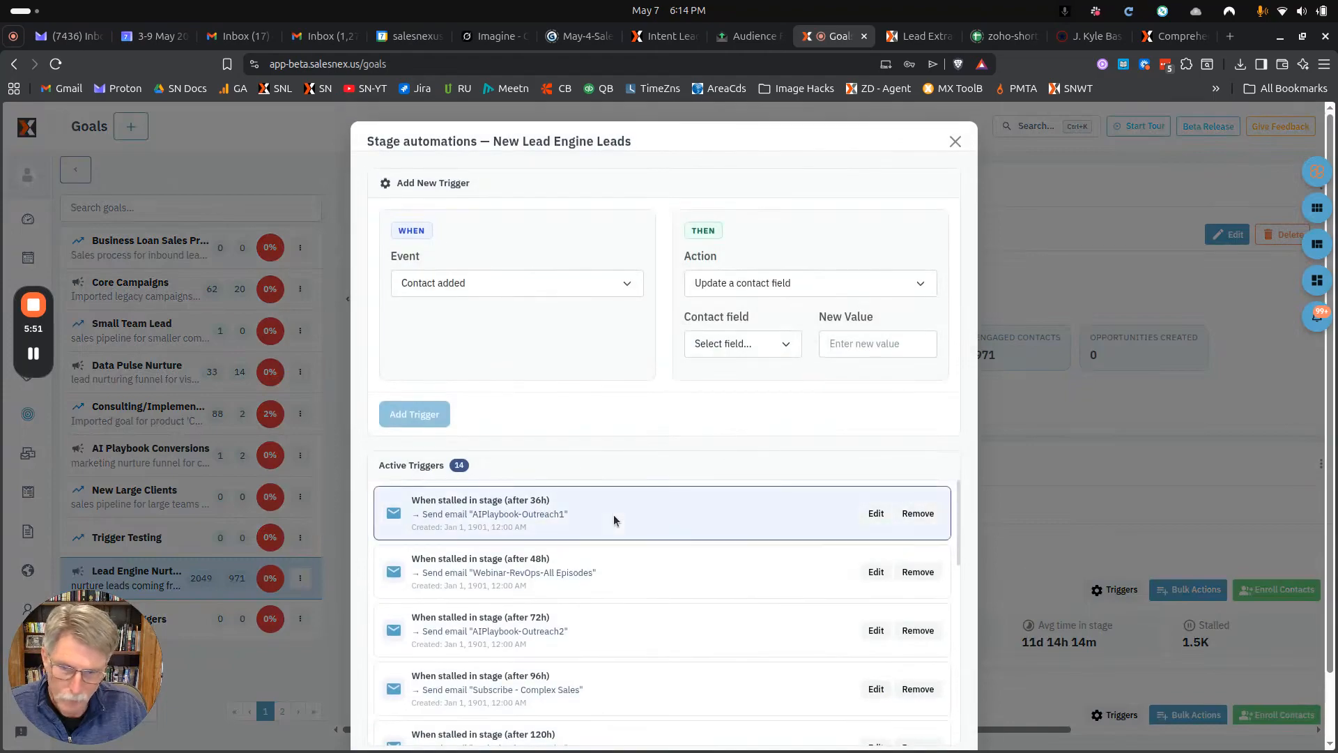
{"action": "scroll", "coordinate": [594, 533], "scroll_direction": "down", "scroll_amount": 4}
{"action": "scroll", "coordinate": [588, 565], "scroll_direction": "down", "scroll_amount": 5}
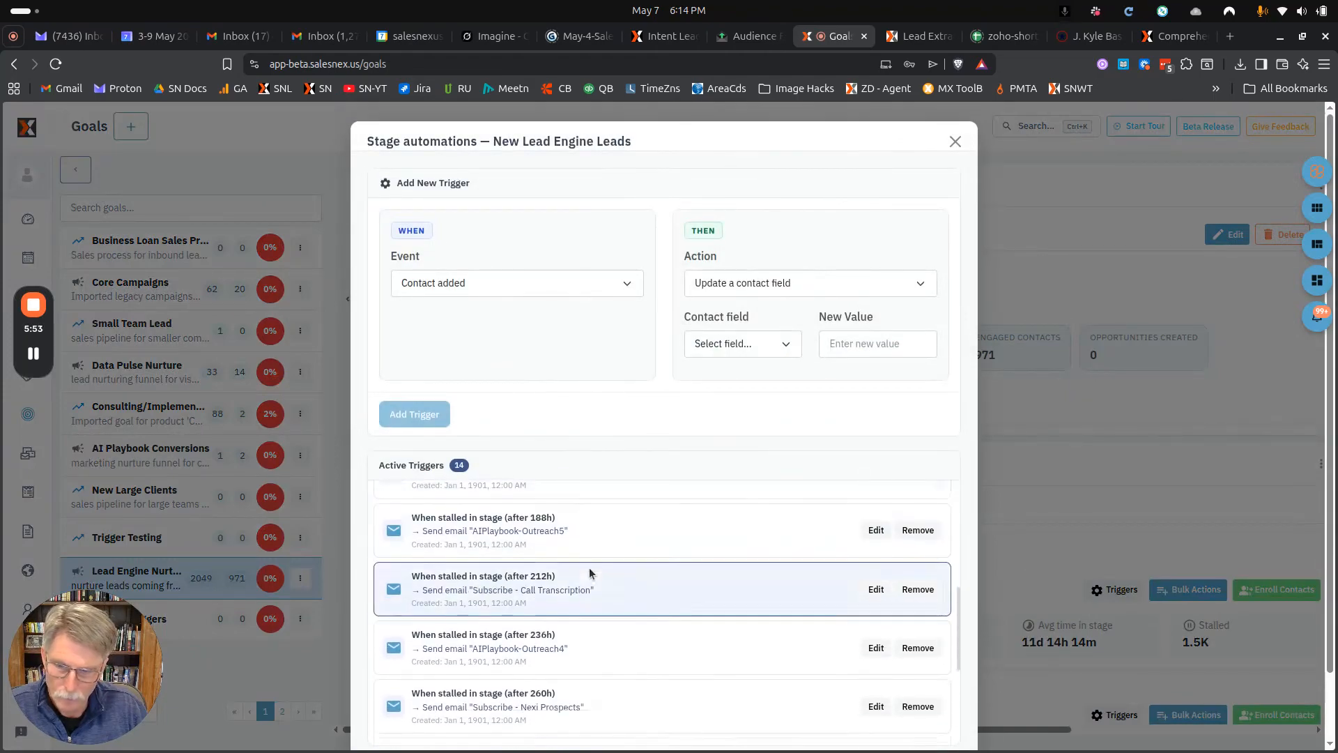
{"action": "scroll", "coordinate": [588, 583], "scroll_direction": "down", "scroll_amount": 2}
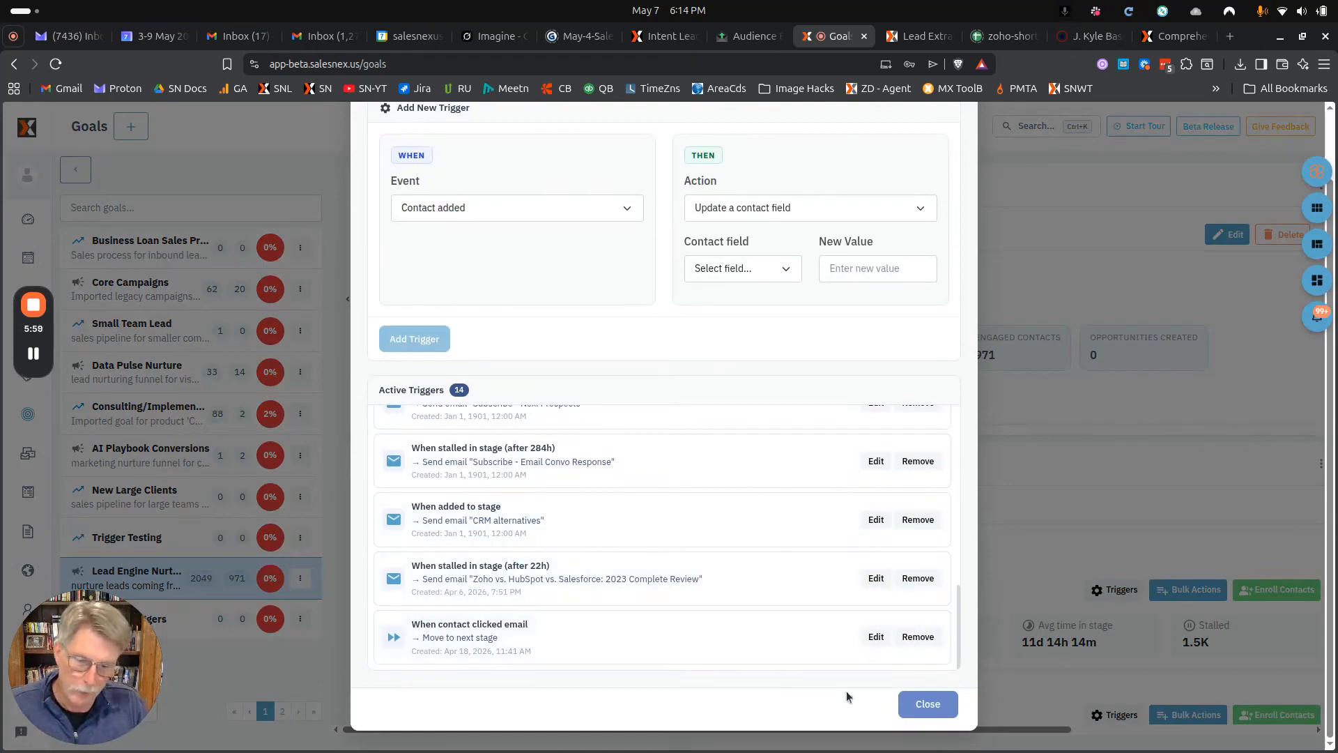
{"action": "left_click", "coordinate": [921, 704]}
Review the active triggers of the Engaged stage in the Lead Engine Nurture pipeline and close them.
{"action": "scroll", "coordinate": [1098, 669], "scroll_direction": "down", "scroll_amount": 1}
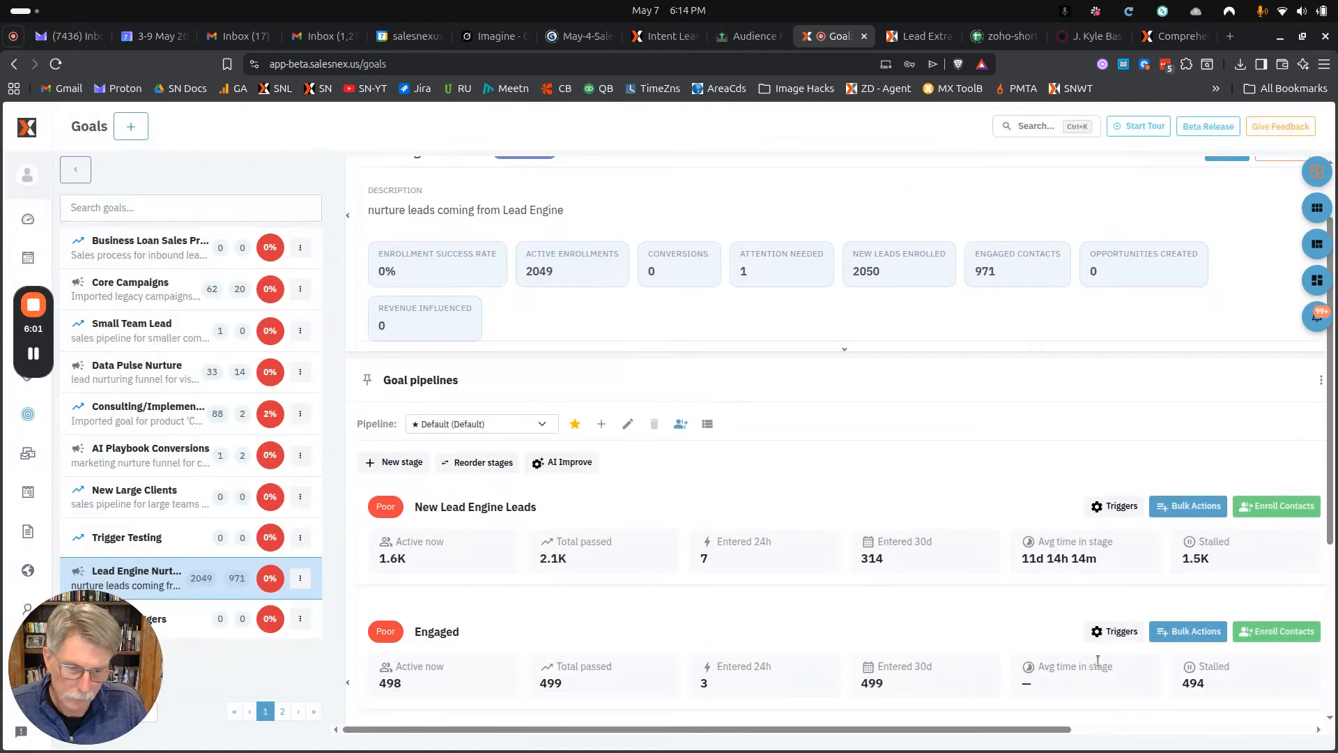
{"action": "left_click", "coordinate": [1115, 631]}
{"action": "scroll", "coordinate": [626, 454], "scroll_direction": "down", "scroll_amount": 5}
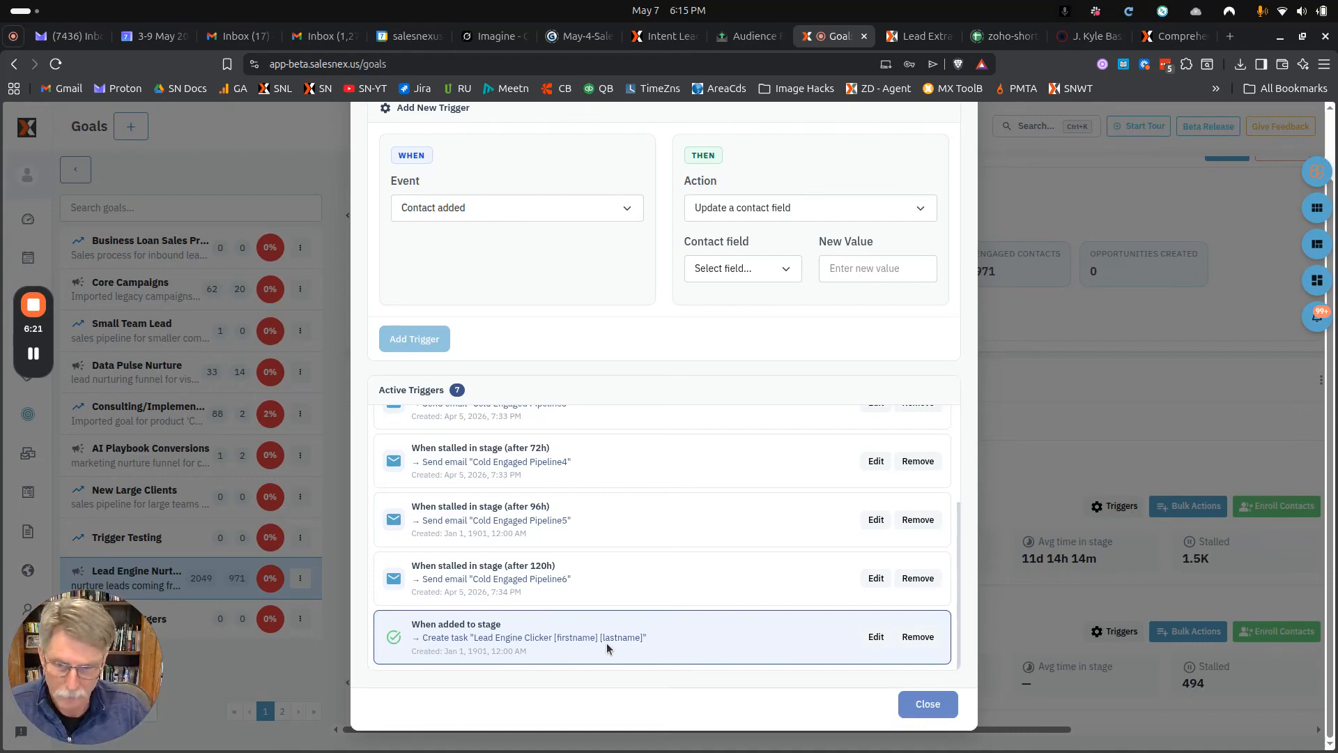
{"action": "left_click", "coordinate": [919, 713]}
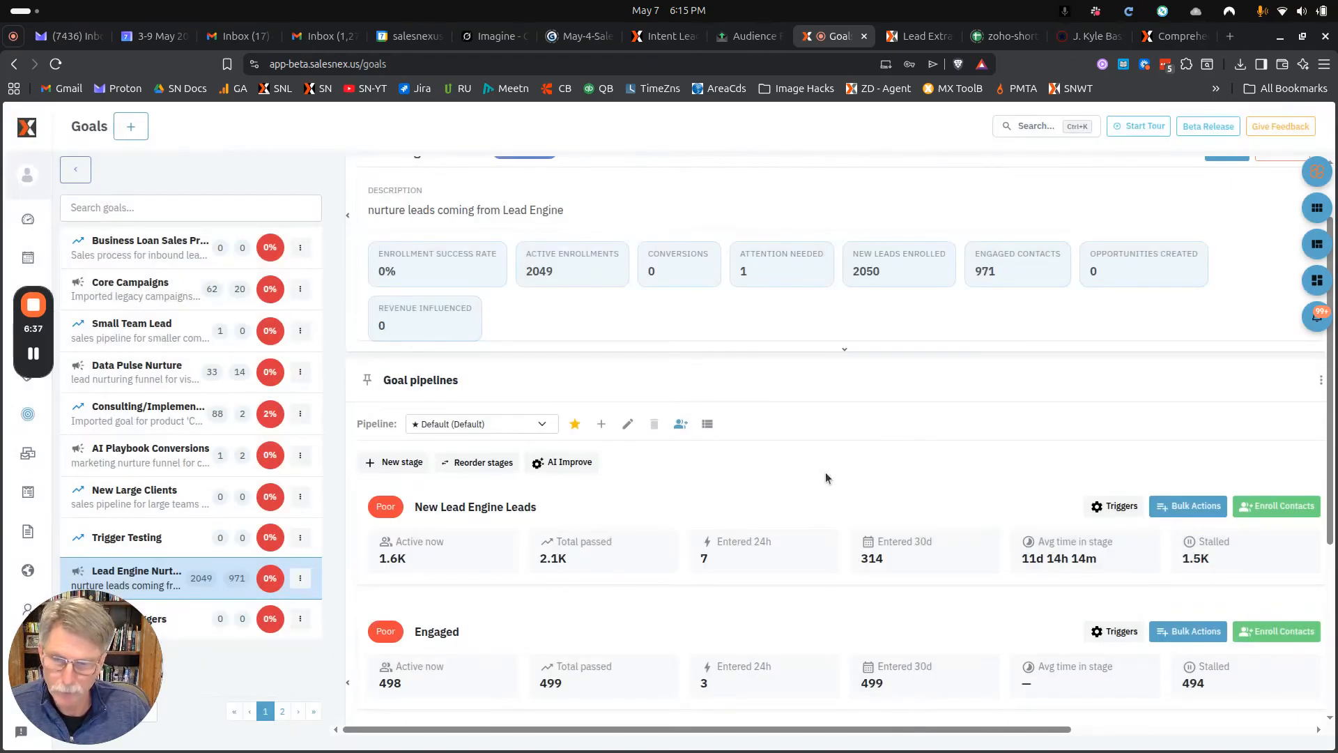